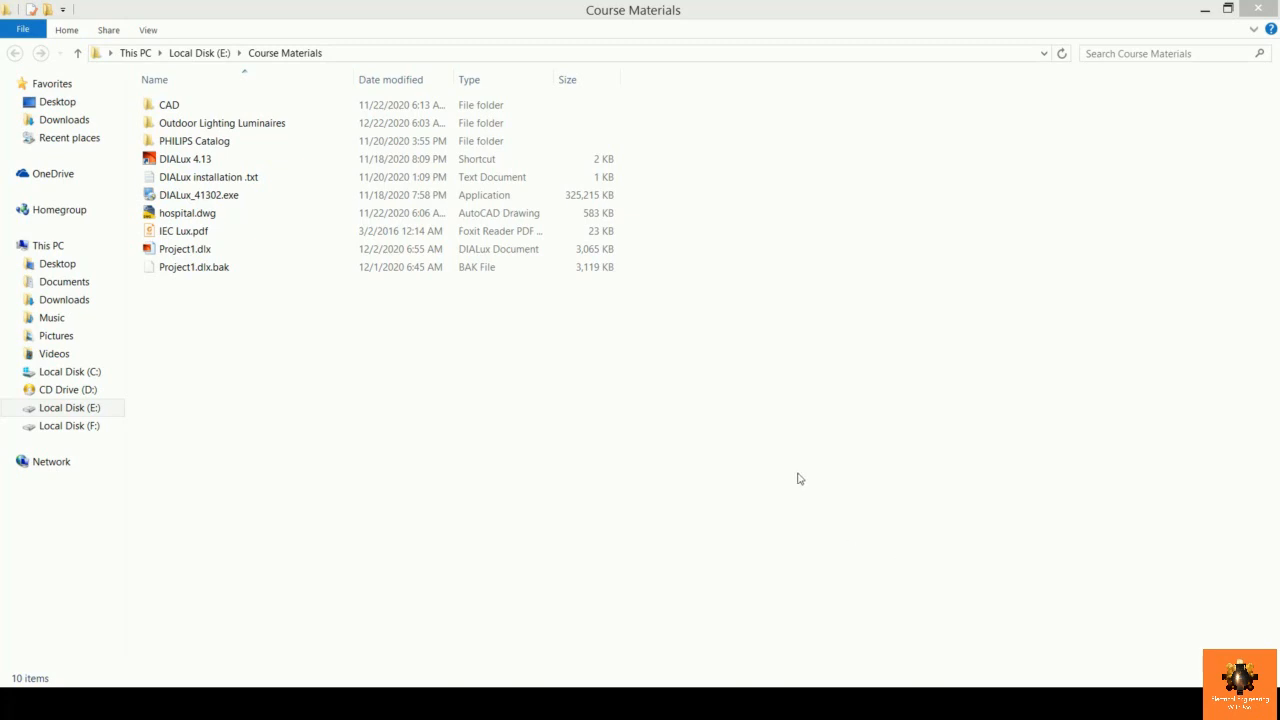
# Launch DIALux 4.13 from the Course Materials folder and create a new street project.
pyautogui.doubleClick(371, 162)
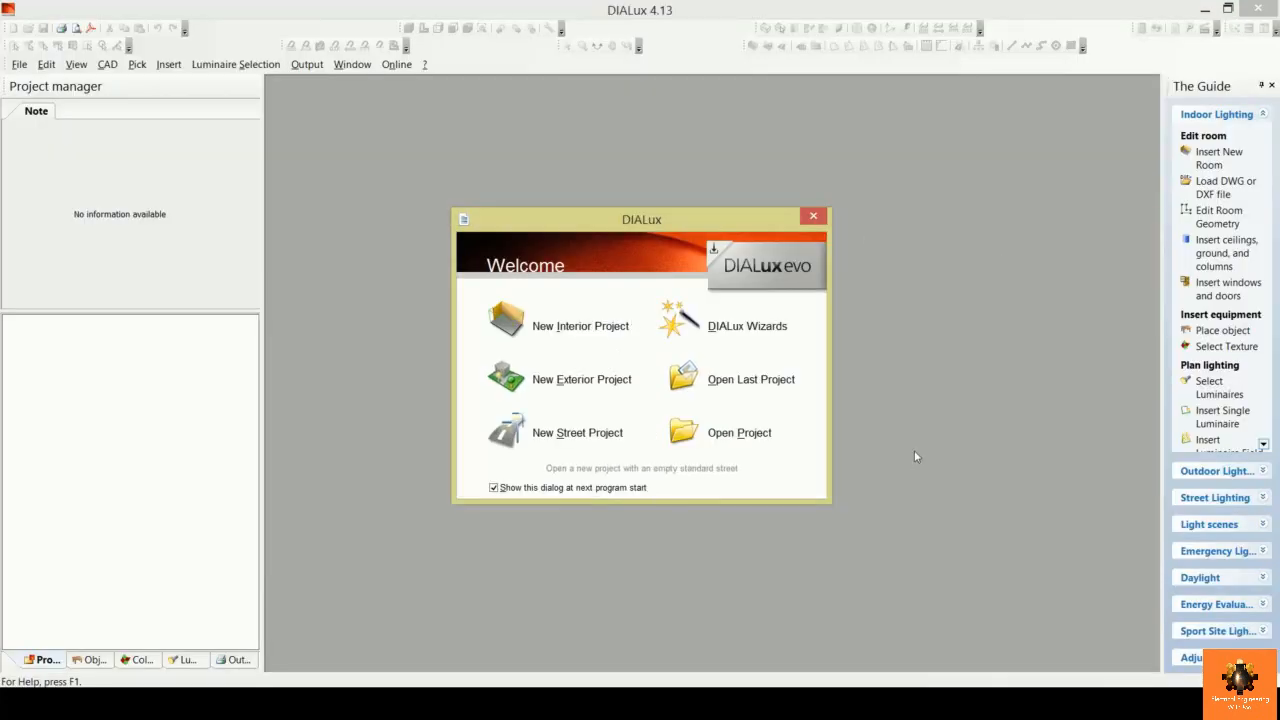
pyautogui.click(605, 436)
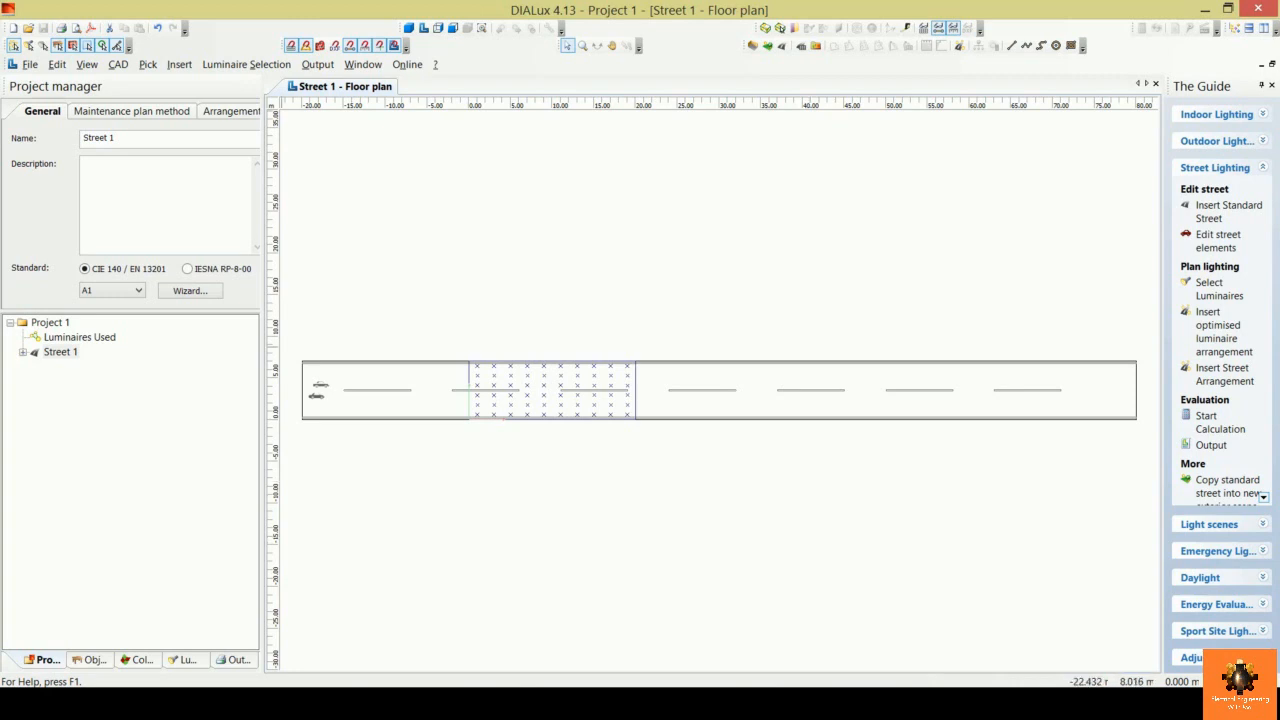
# Name the street "street inside city" and set its maintenance factor to 0.7.
pyautogui.click(110, 138)
pyautogui.write('street inside city')
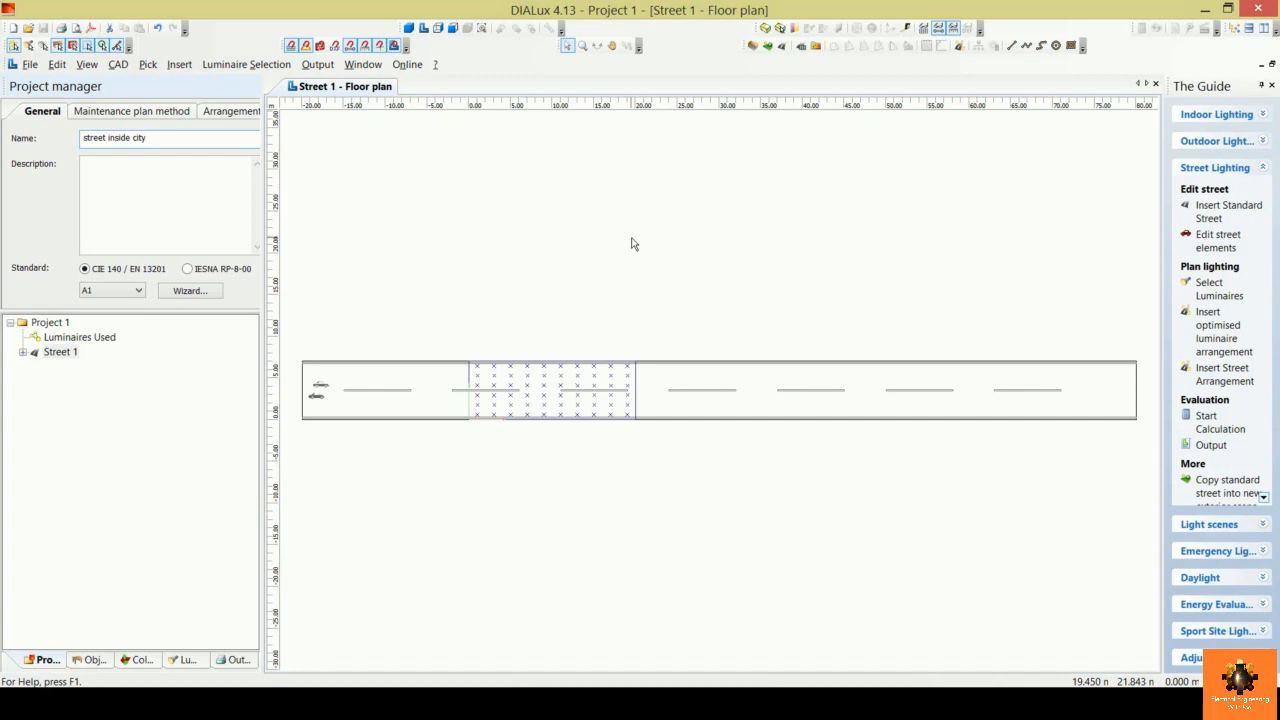
pyautogui.click(152, 115)
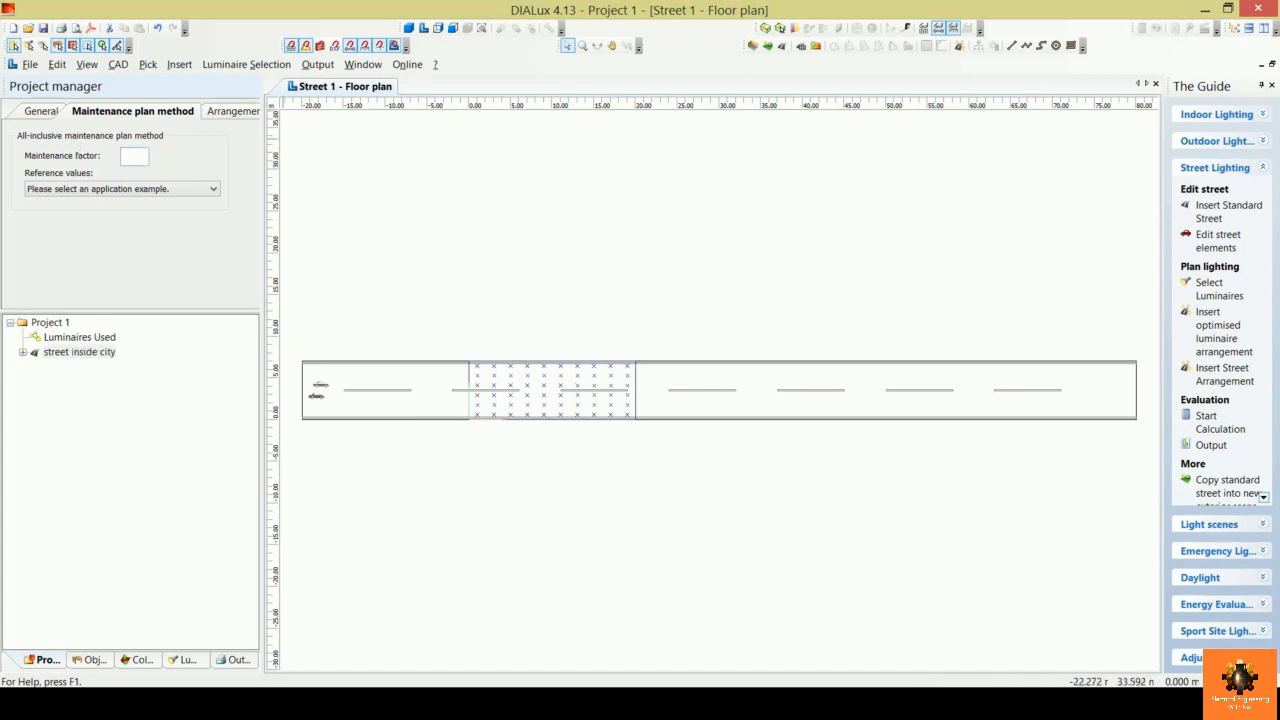
pyautogui.write('0.7')
# Add a second roadway, sidewalk, bicycle lane, lay-by, grass strip and emergency lane to the street arrangement.
pyautogui.click(234, 112)
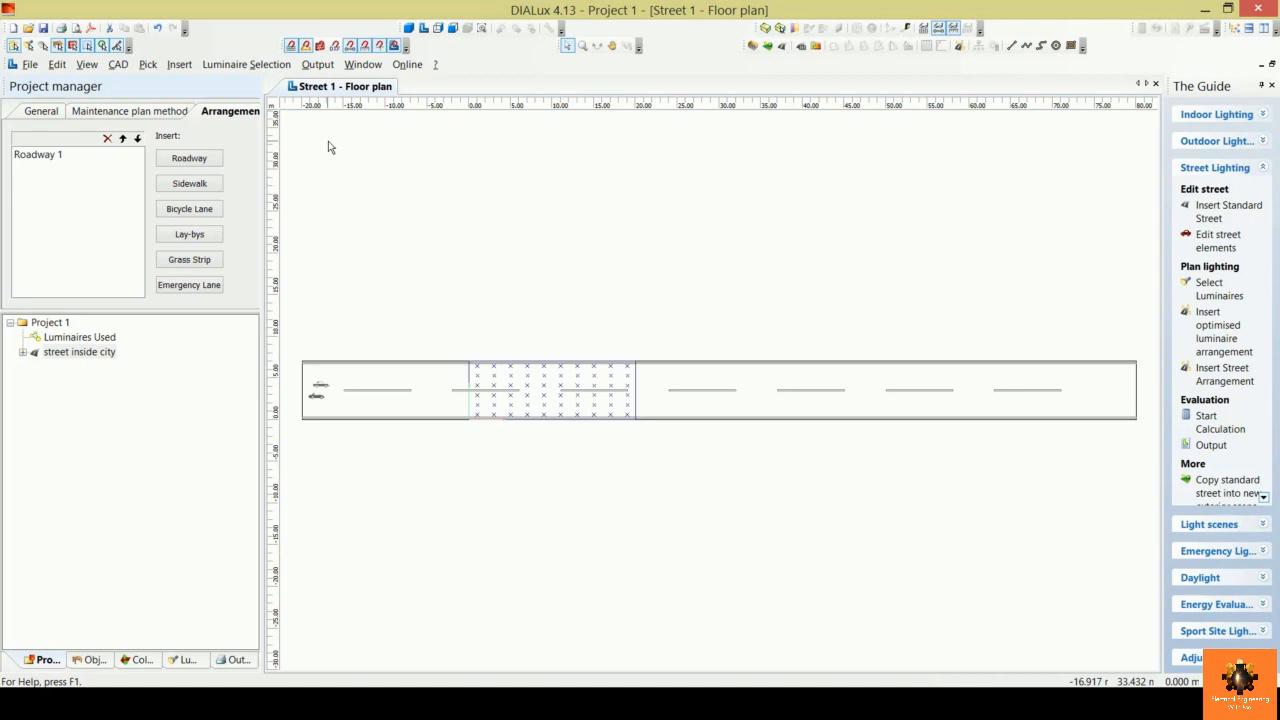
pyautogui.click(190, 158)
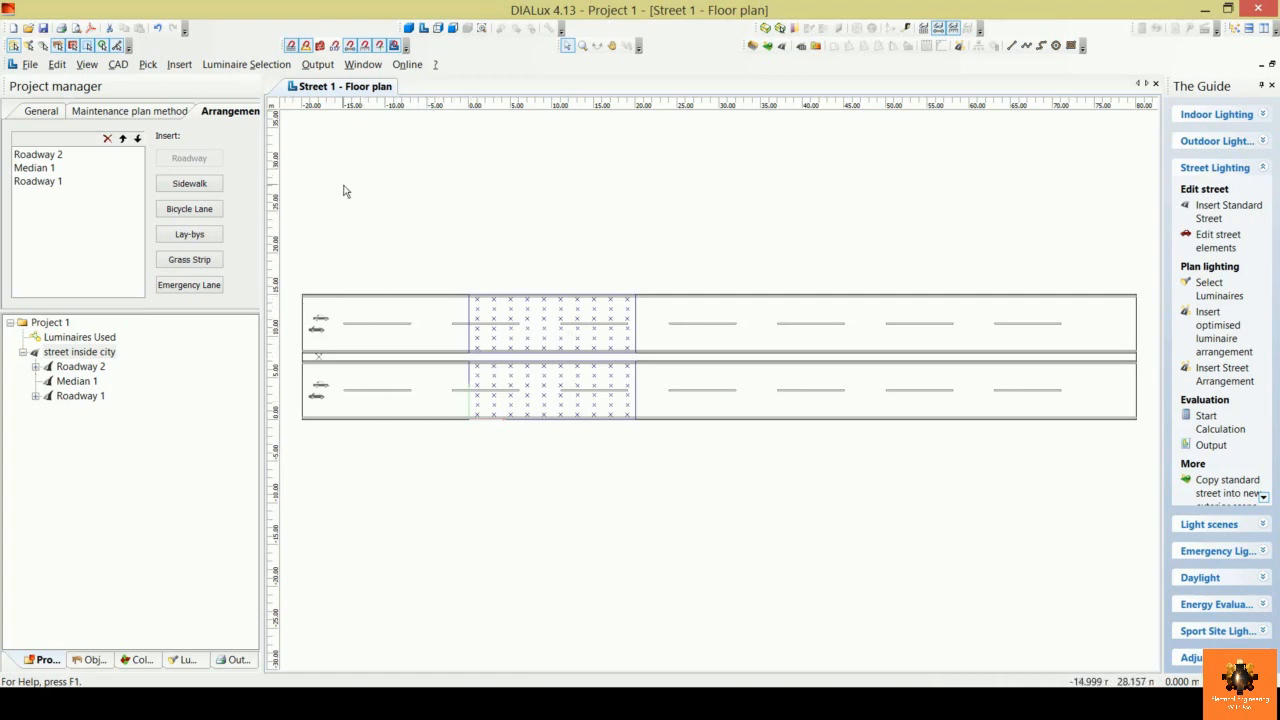
pyautogui.click(199, 183)
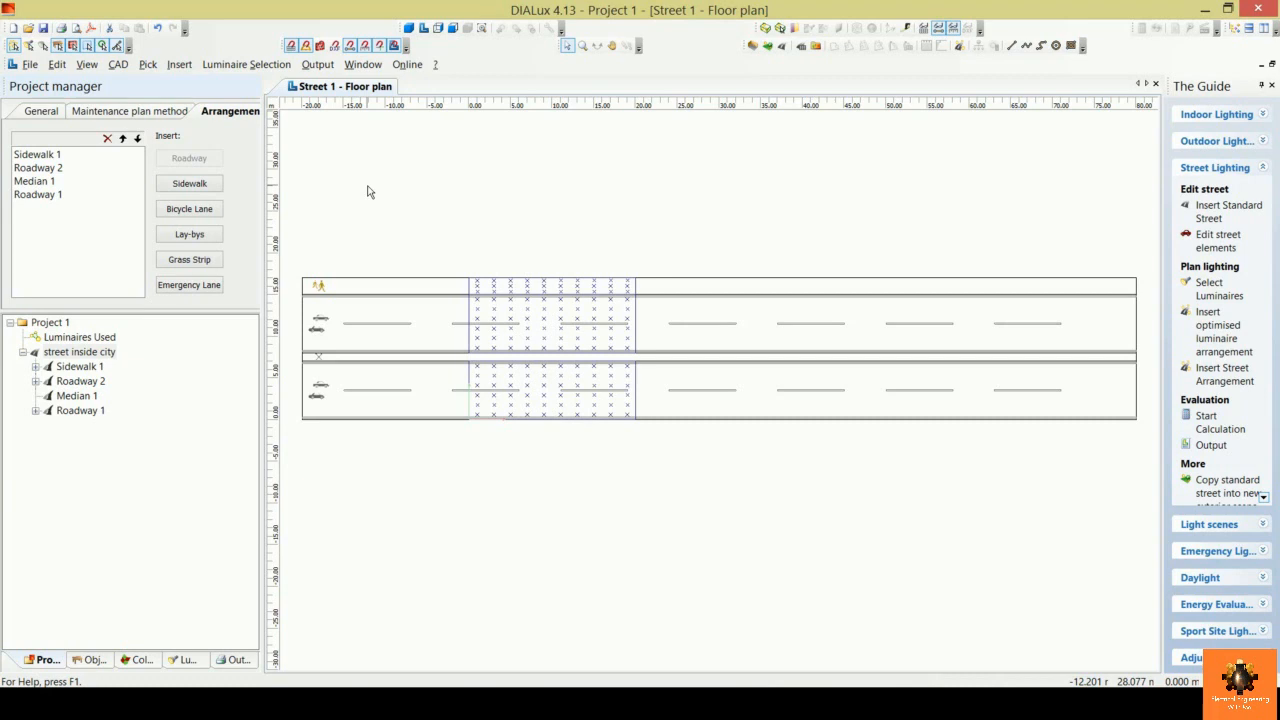
pyautogui.click(189, 209)
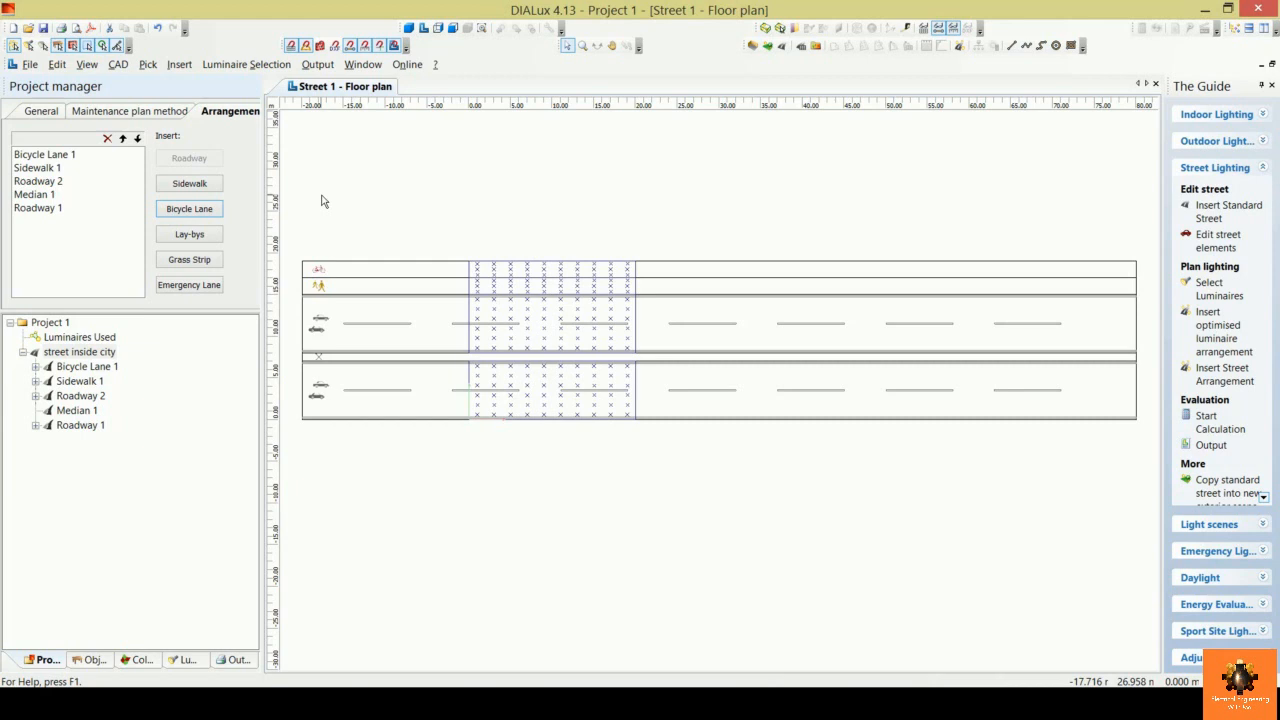
pyautogui.click(201, 234)
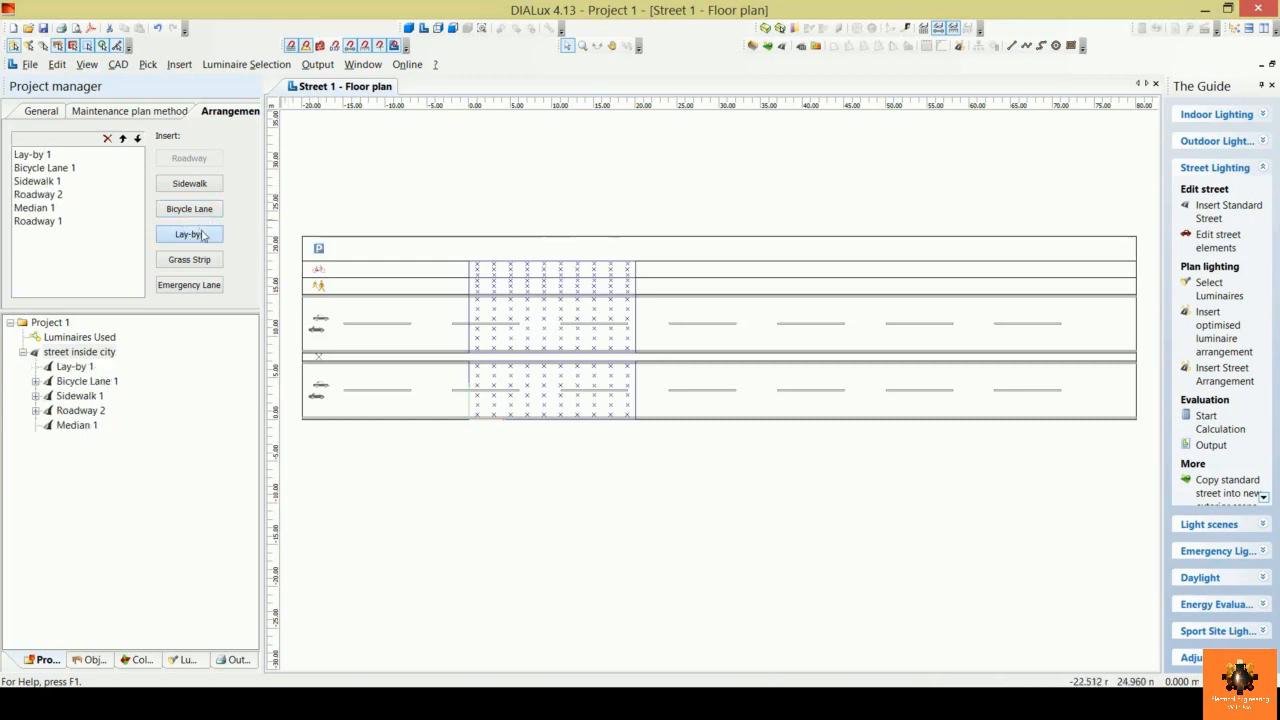
pyautogui.click(205, 261)
pyautogui.click(212, 287)
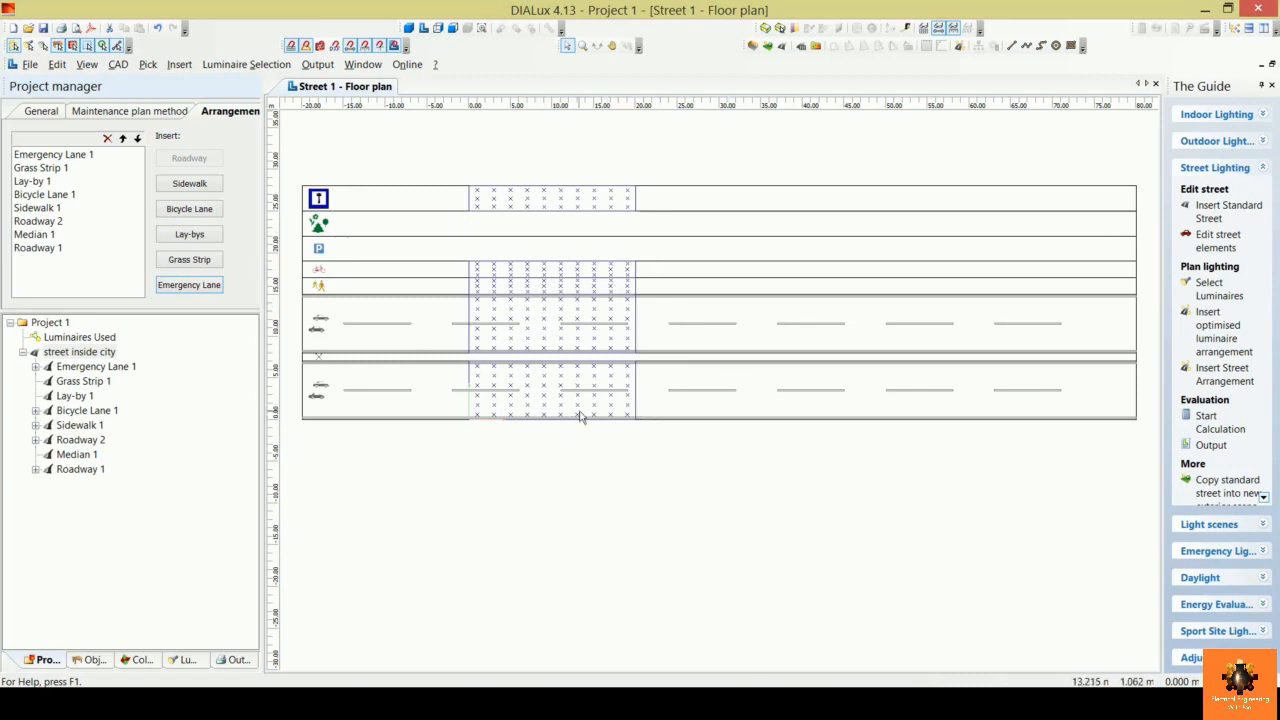
# Delete all the added street elements, keeping only Roadway 1.
pyautogui.moveTo(672, 151); pyautogui.dragTo(435, 350)
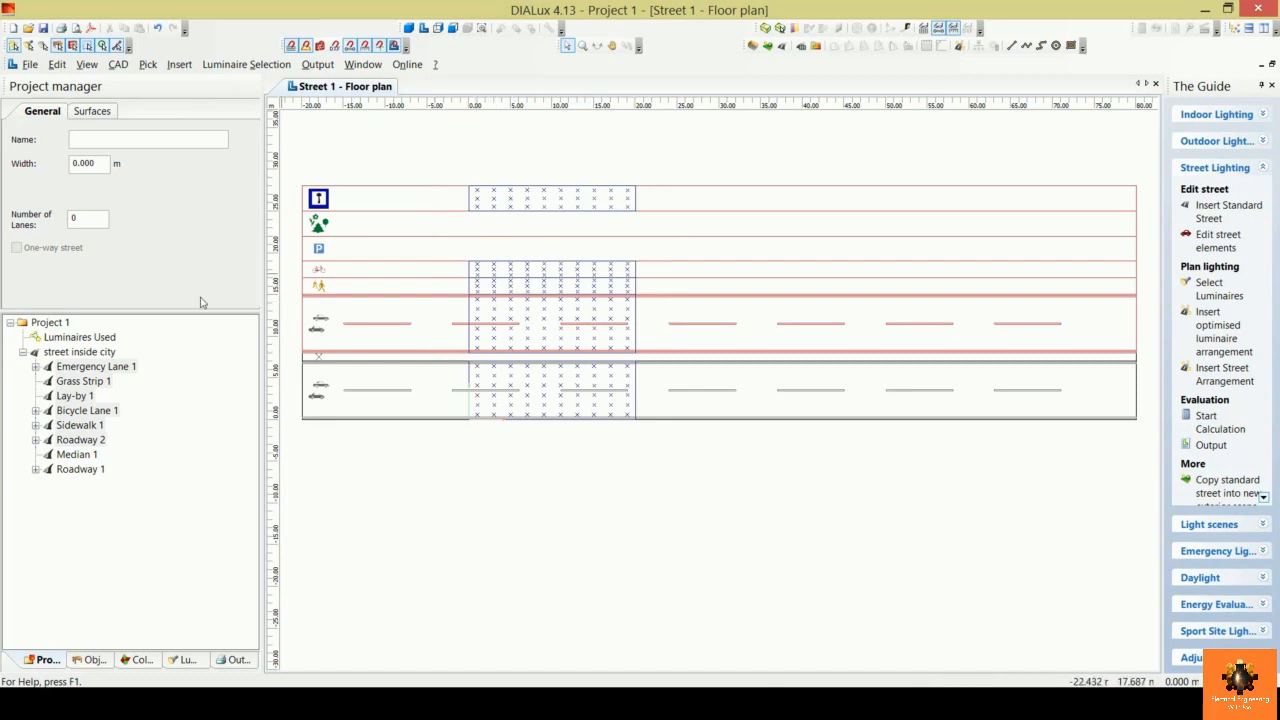
pyautogui.press('Delete')
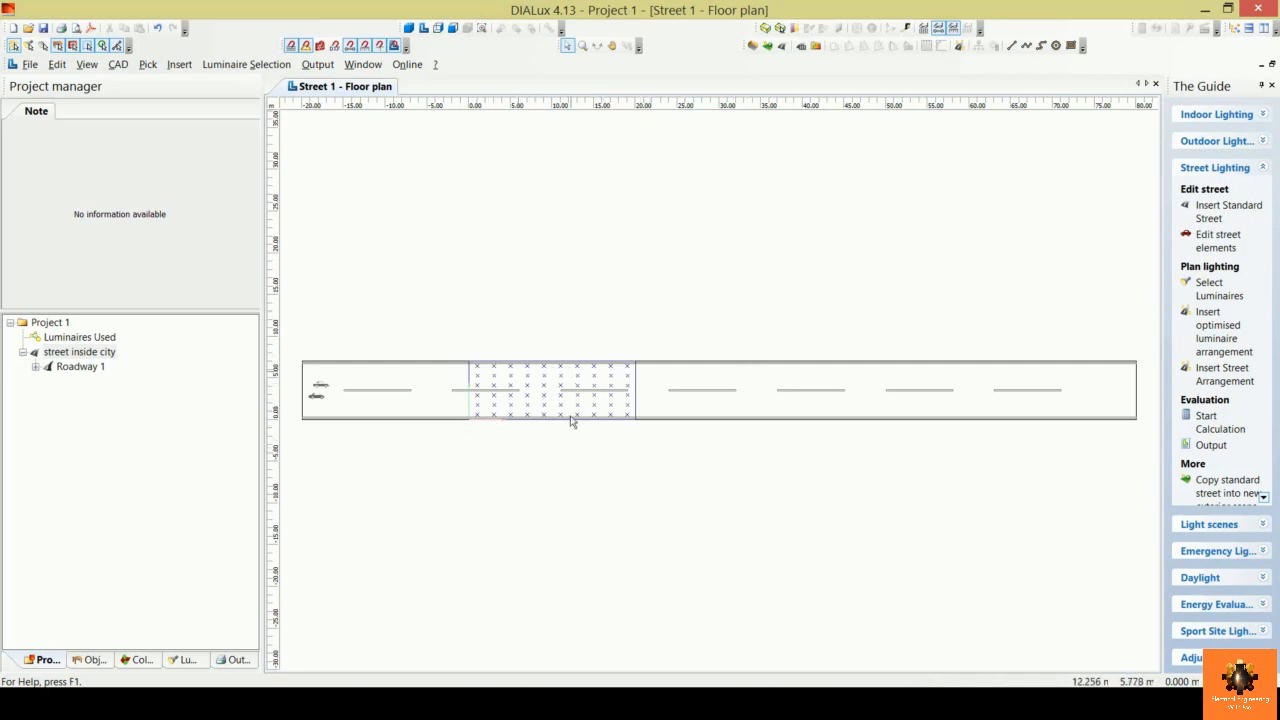
# Set Roadway 1's width to 12 m and its number of lanes to 3.
pyautogui.click(677, 417)
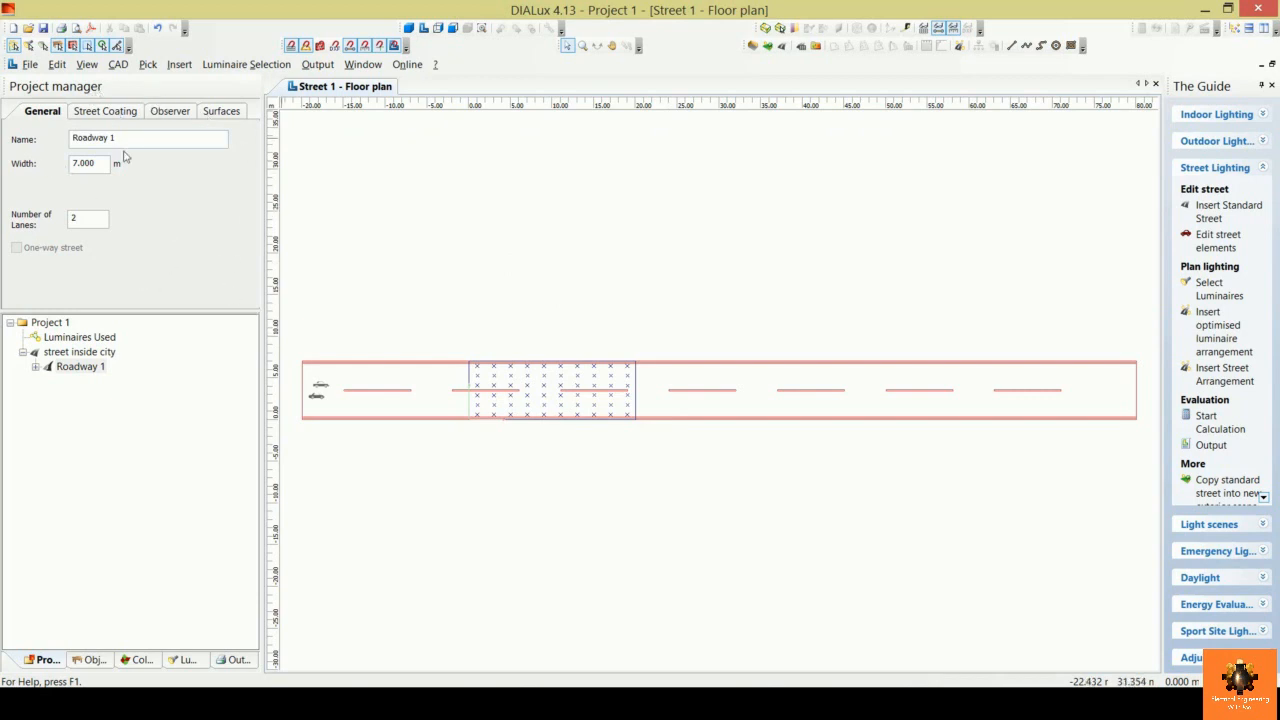
pyautogui.click(163, 218)
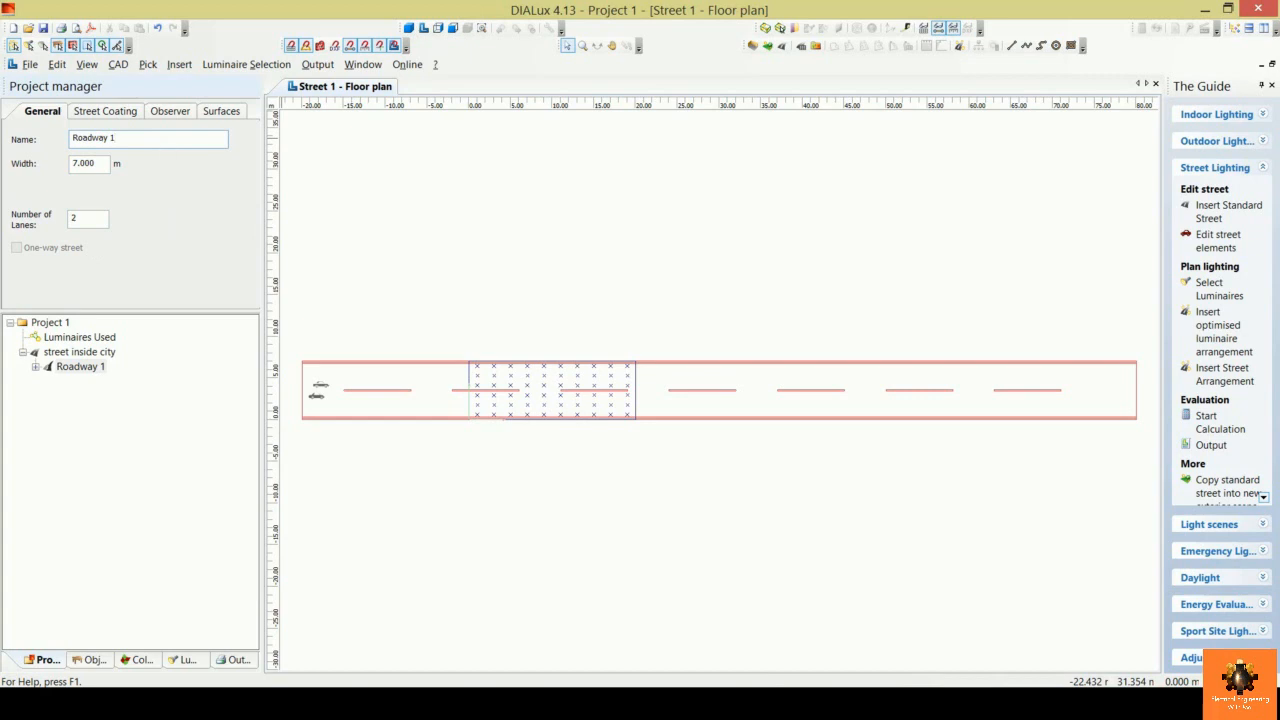
pyautogui.moveTo(140, 138); pyautogui.dragTo(49, 163)
pyautogui.click(98, 164)
pyautogui.doubleClick(100, 166)
pyautogui.write('12')
pyautogui.press('Return')
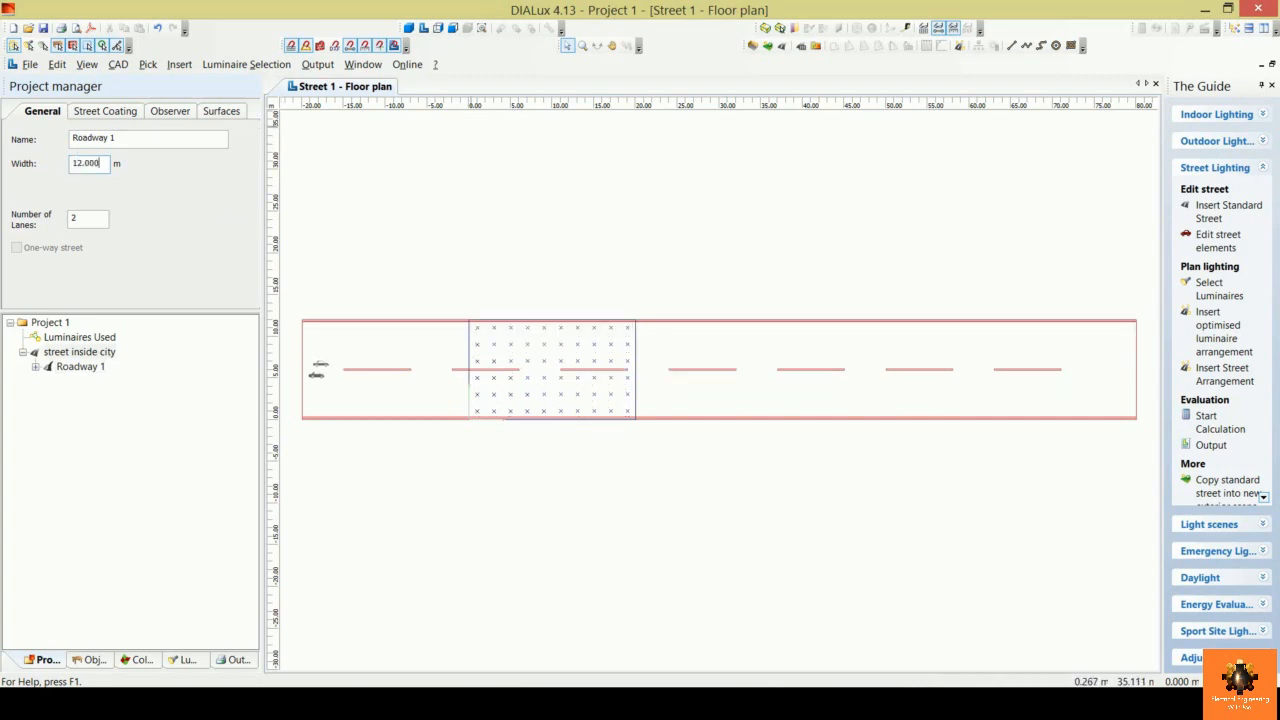
pyautogui.doubleClick(89, 220)
pyautogui.write('3')
pyautogui.click(100, 167)
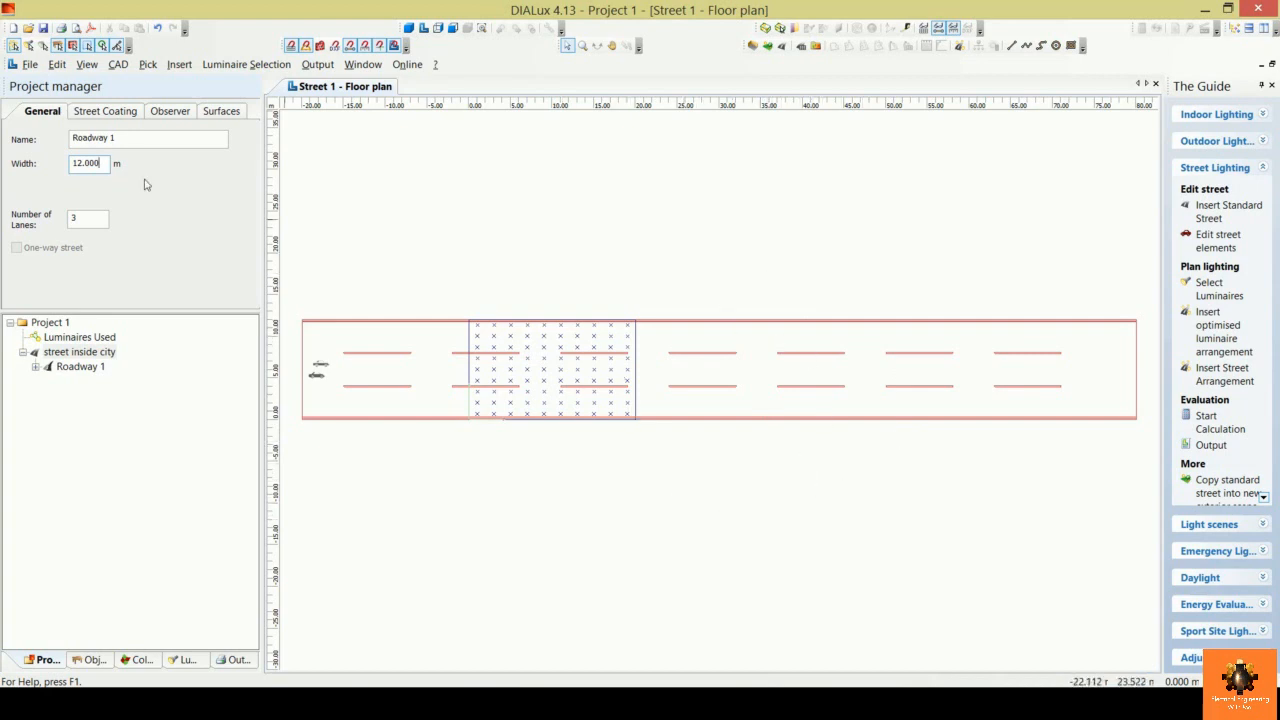
pyautogui.doubleClick(99, 165)
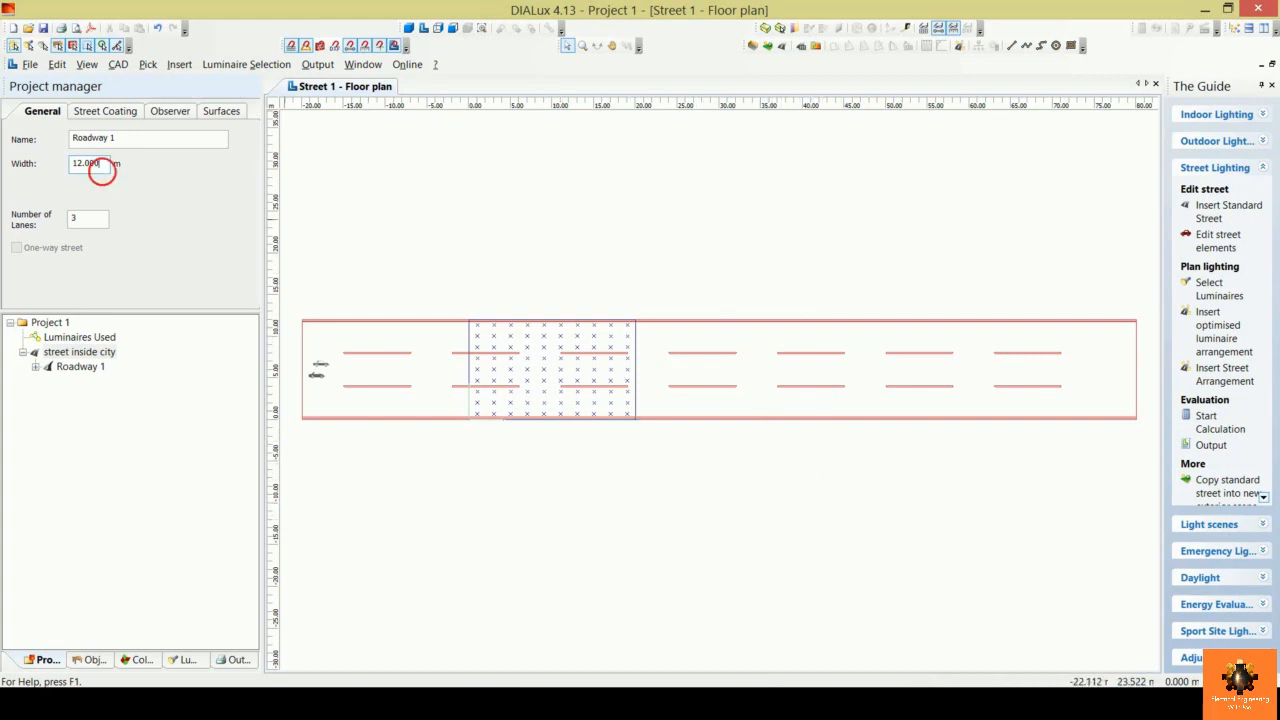
pyautogui.click(622, 456)
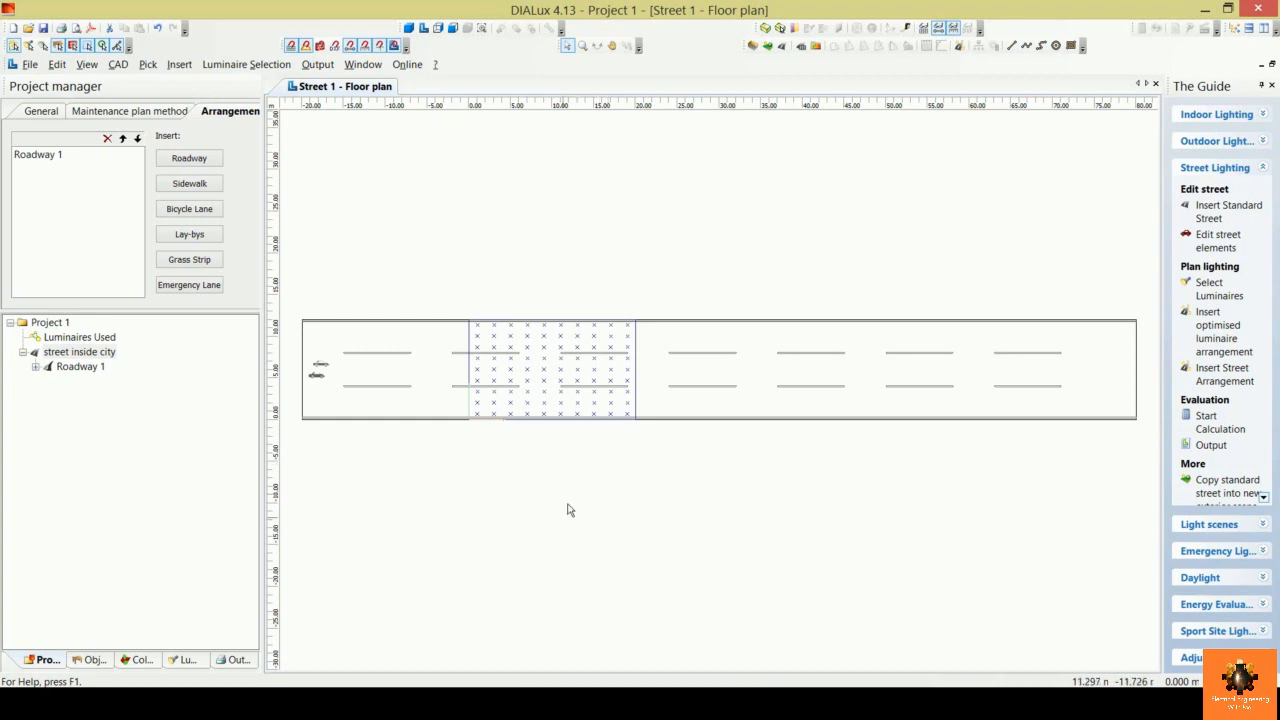
# Open the Philips Lighting catalogue for luminaire selection and reposition its window.
pyautogui.click(262, 68)
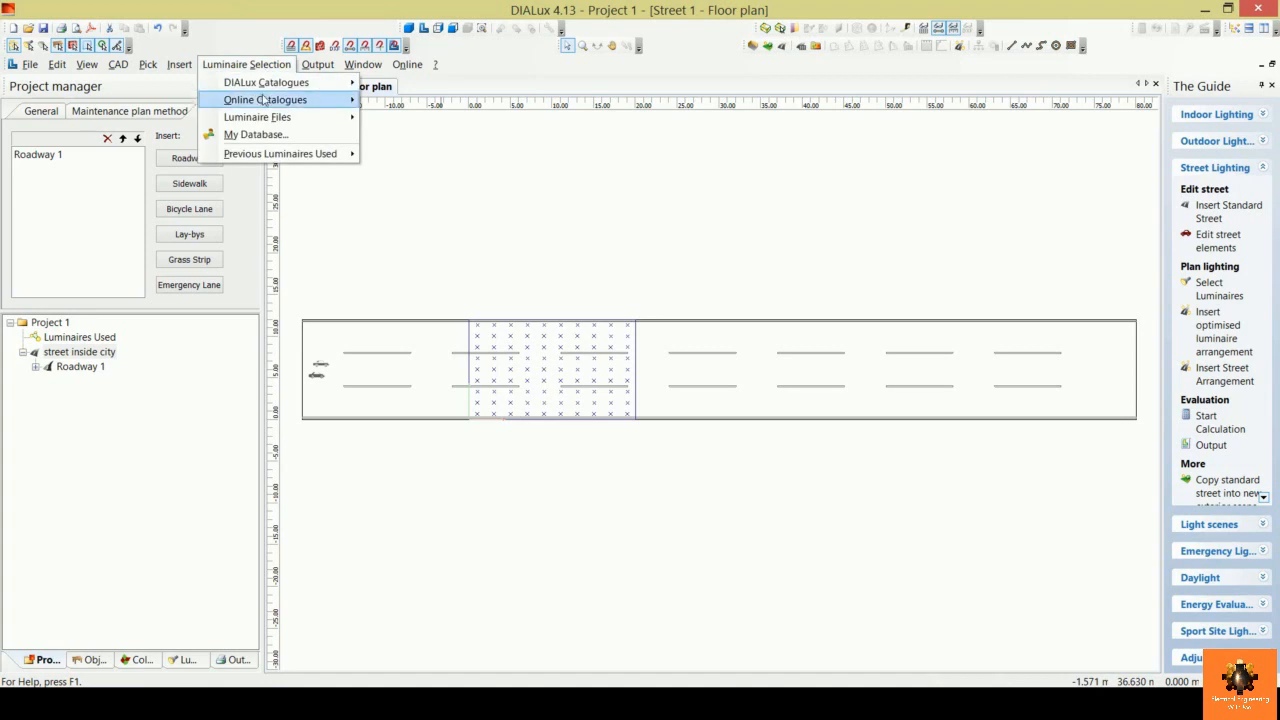
pyautogui.moveTo(293, 85)
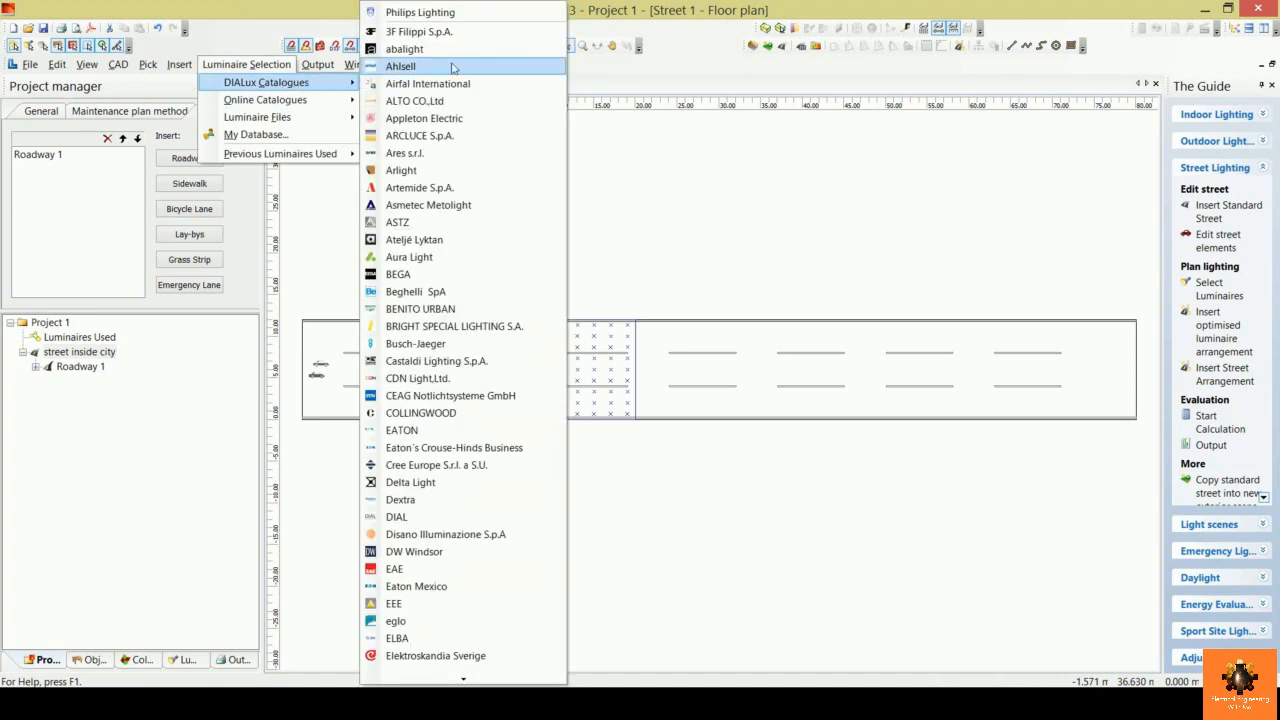
pyautogui.click(465, 14)
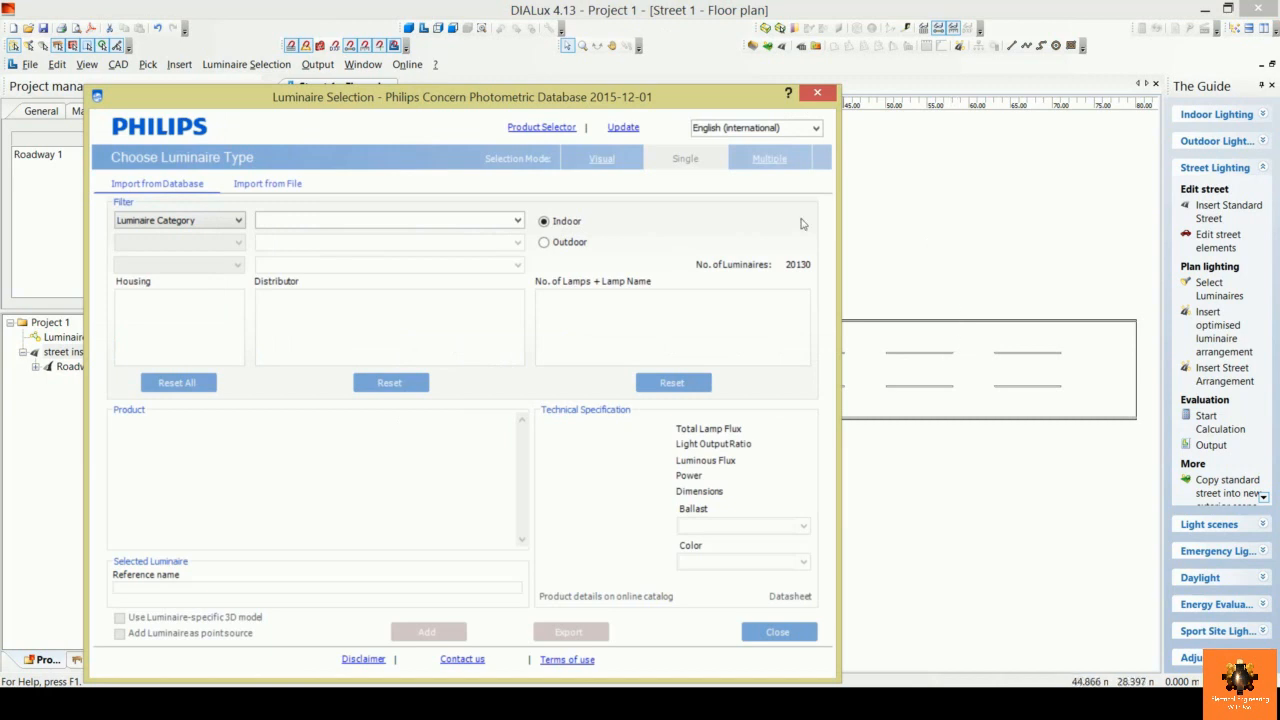
pyautogui.moveTo(605, 104); pyautogui.dragTo(805, 51)
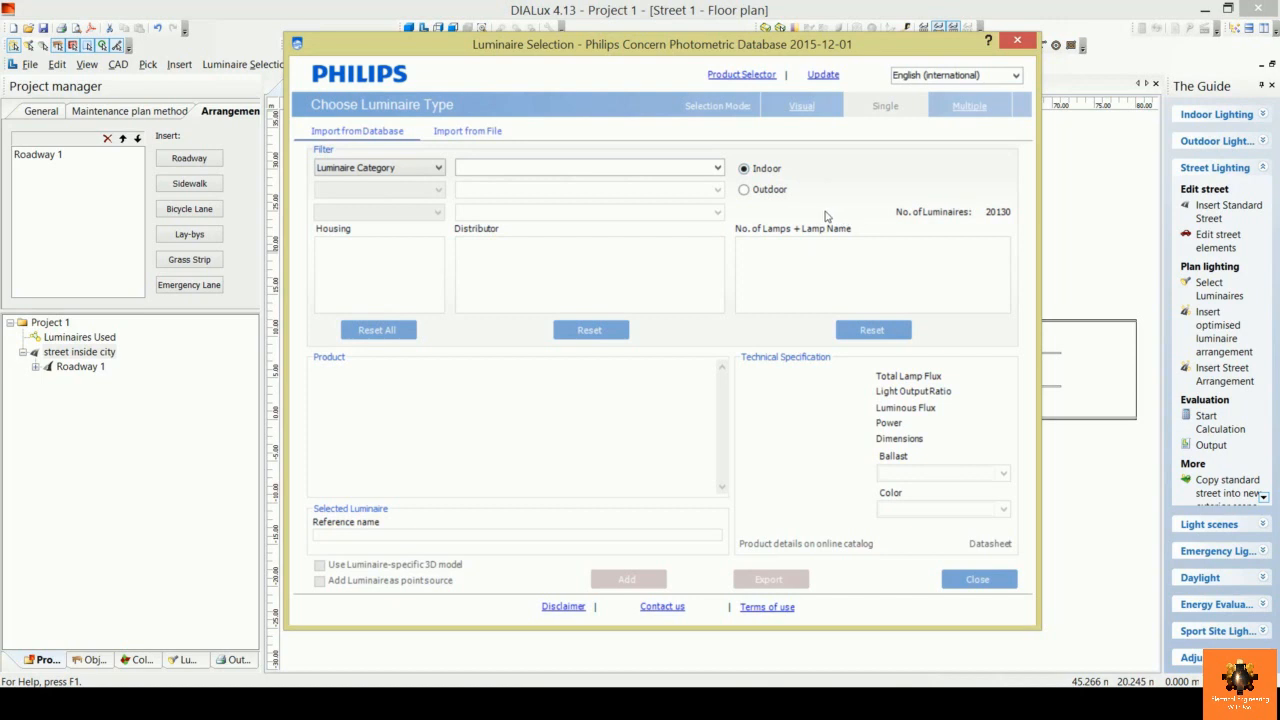
# Filter the Philips catalogue to outdoor luminaires in the Road Luminaires category.
pyautogui.click(743, 191)
pyautogui.click(408, 170)
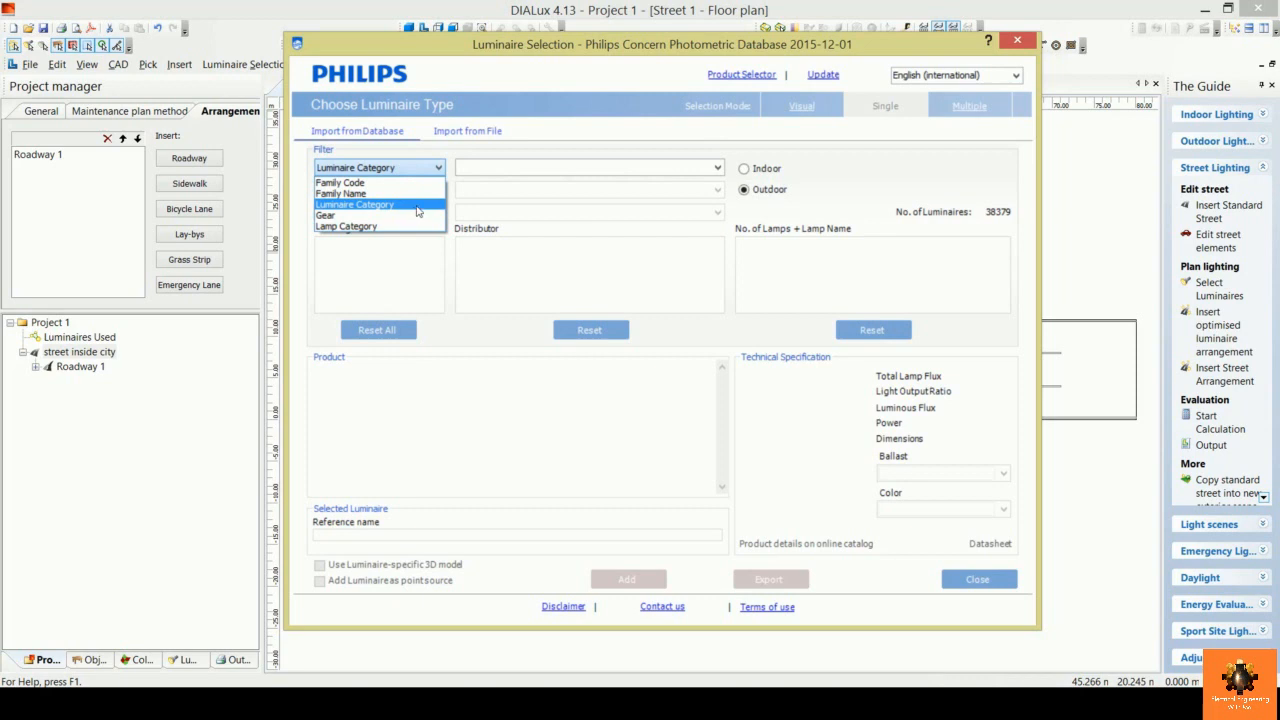
pyautogui.click(687, 183)
pyautogui.click(717, 170)
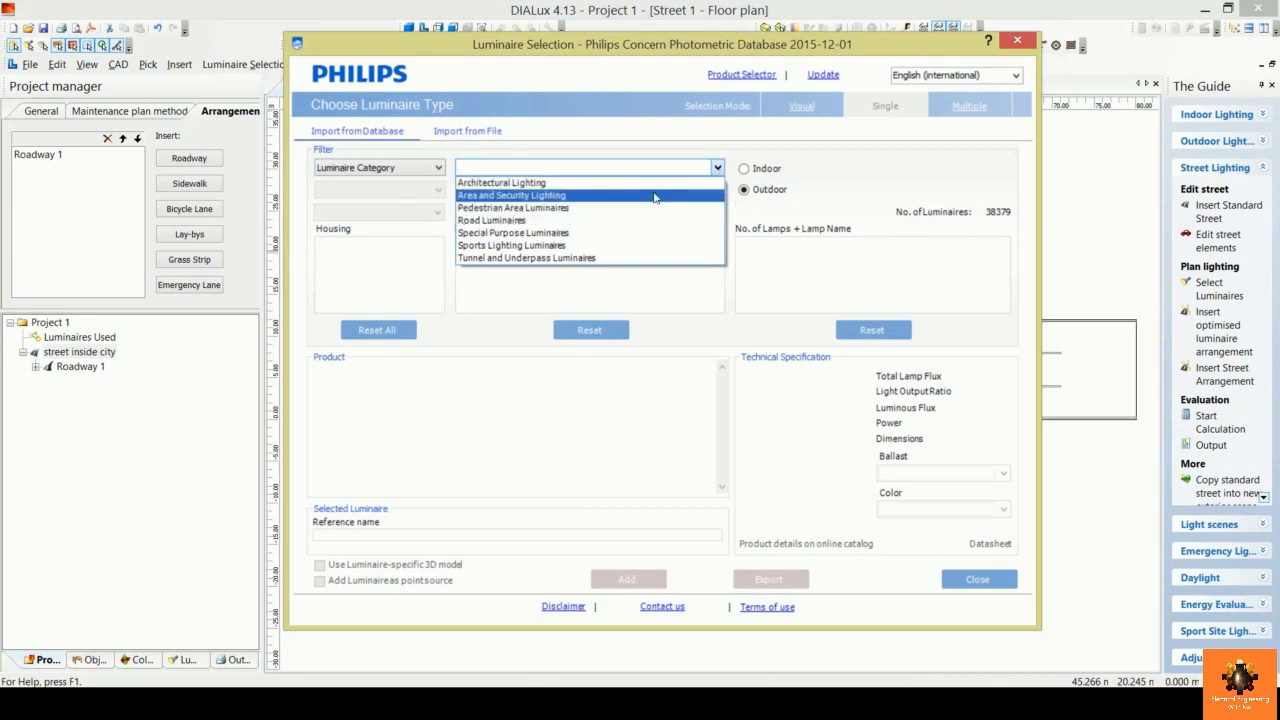
pyautogui.click(601, 220)
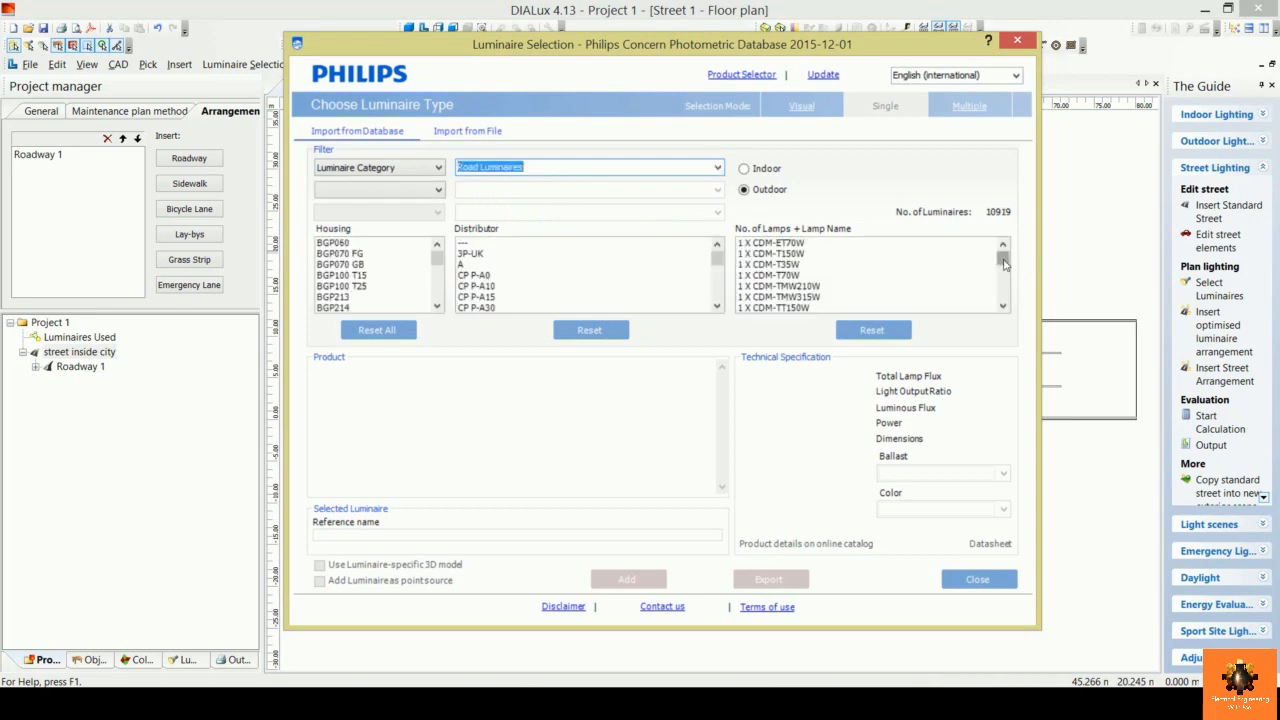
# Preview the luminaire with the 1 X ECO25/740 lamp and OFR1 distributor, and reset all selections.
pyautogui.moveTo(1004, 263)
pyautogui.mouseDown()
pyautogui.moveTo(1004, 285)
pyautogui.moveTo(1004, 264)
pyautogui.mouseUp()
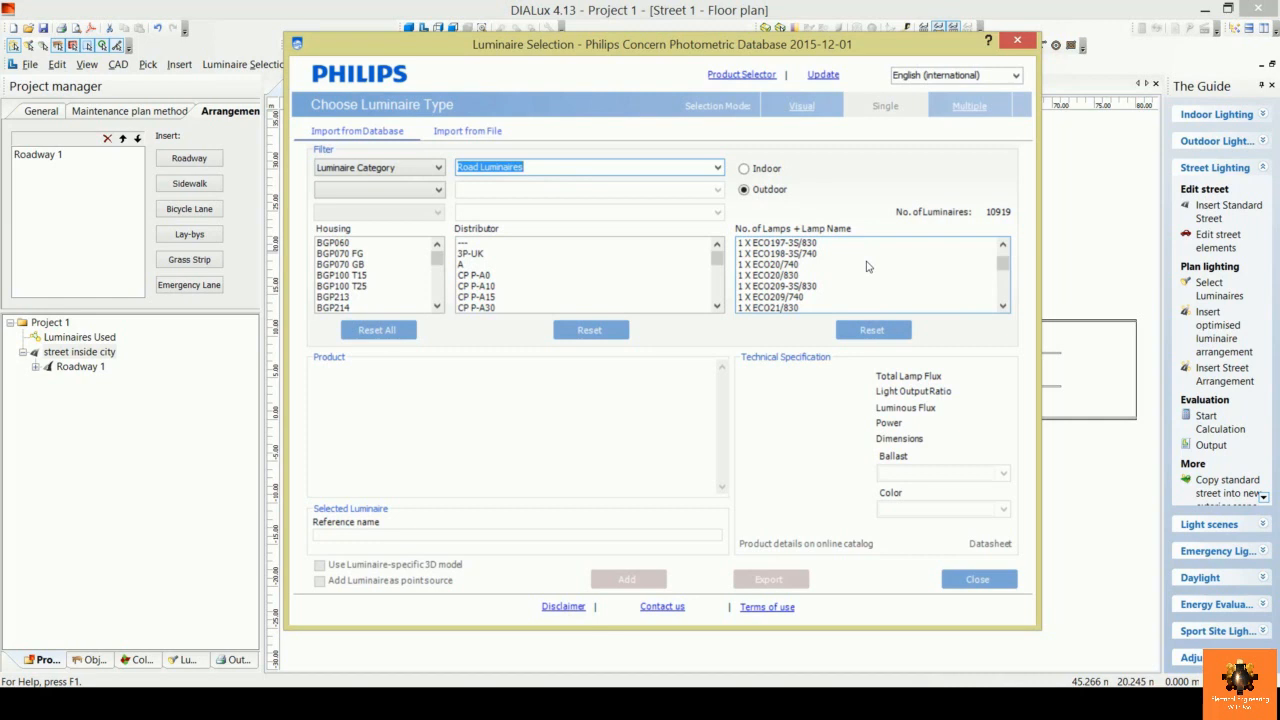
pyautogui.scroll(-4, 875, 269)
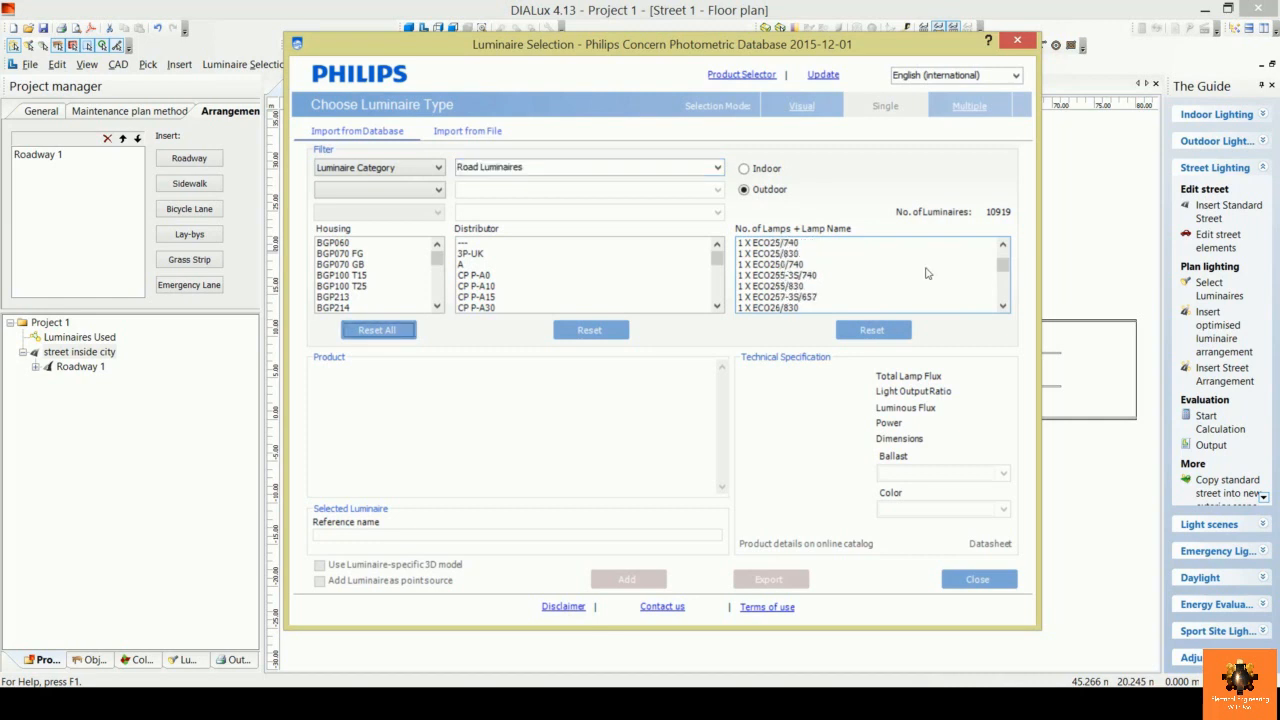
pyautogui.click(768, 243)
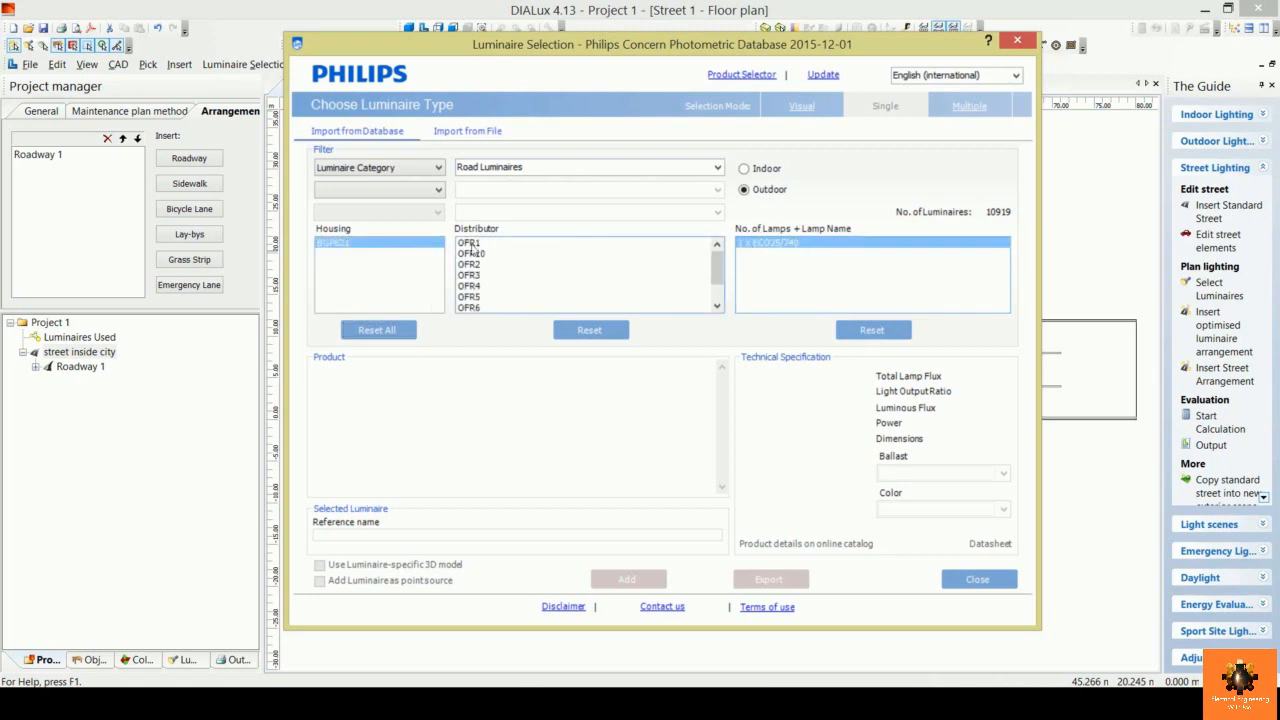
pyautogui.click(471, 245)
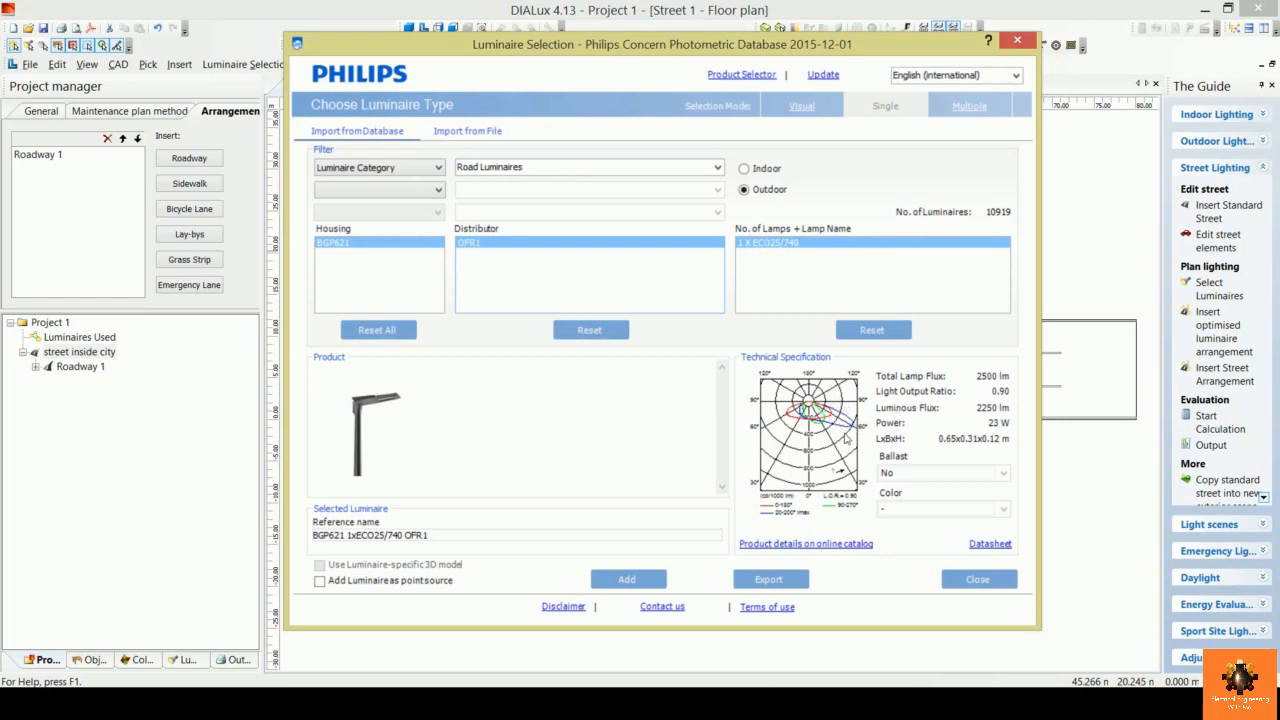
pyautogui.click(403, 334)
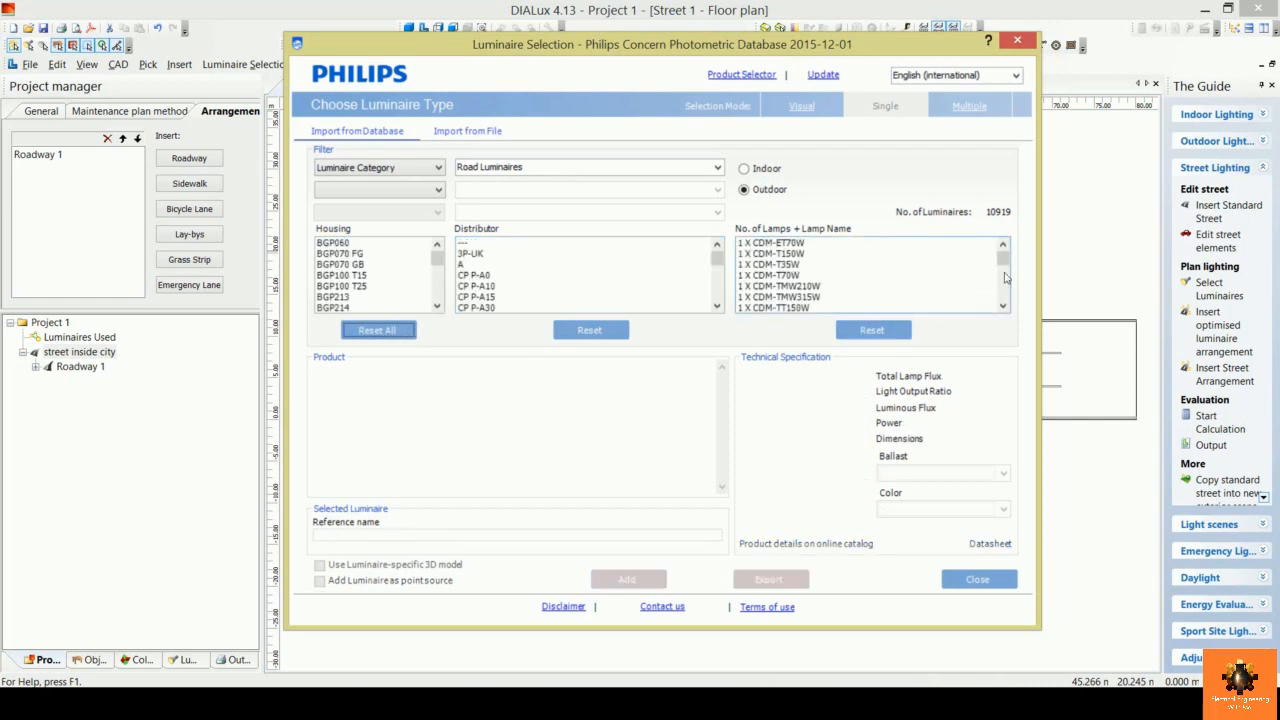
# Preview the luminaire with the 1 X GRN118/830 lamp and OFR1 distributor, and reset all selections.
pyautogui.moveTo(1004, 259); pyautogui.dragTo(1004, 272)
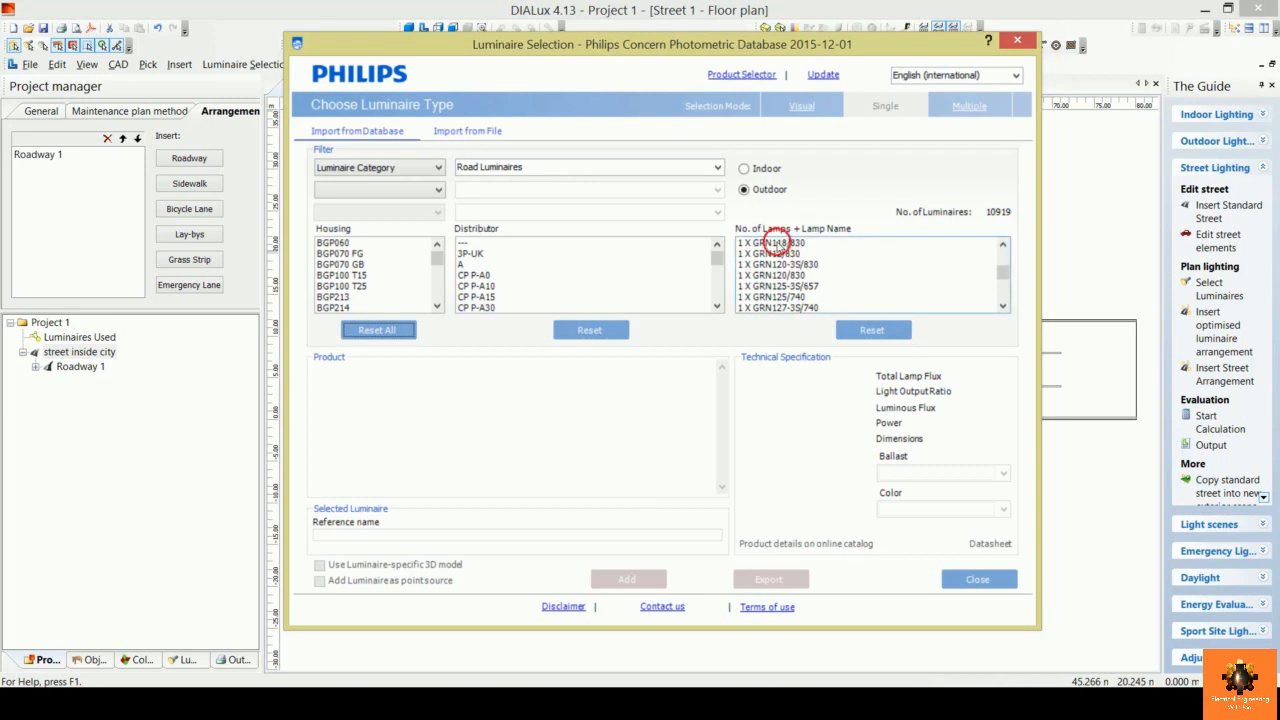
pyautogui.click(779, 244)
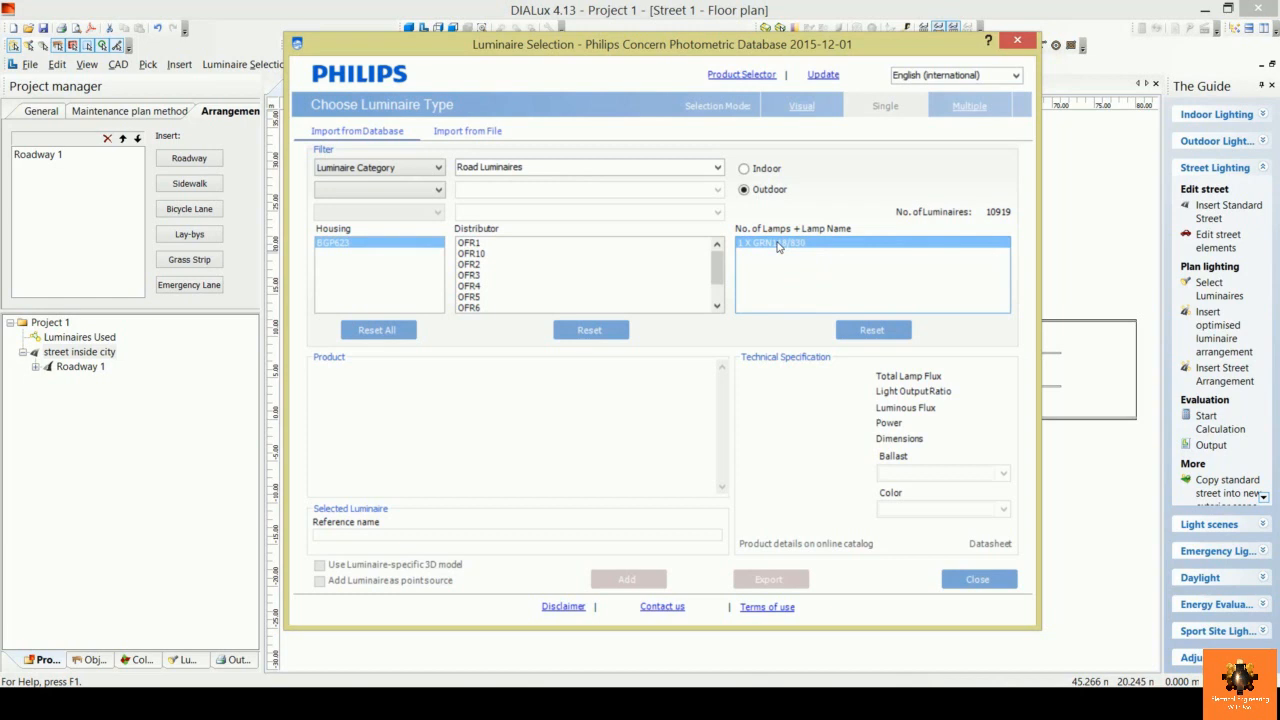
pyautogui.click(472, 243)
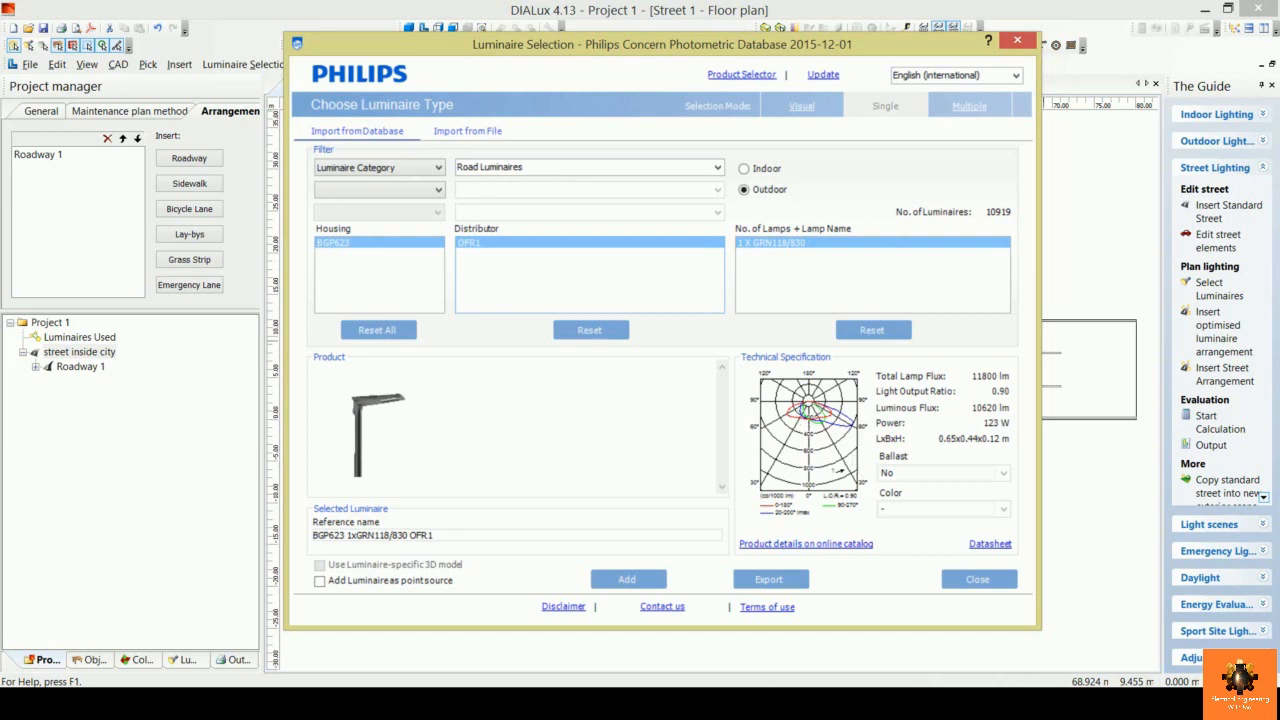
pyautogui.click(390, 331)
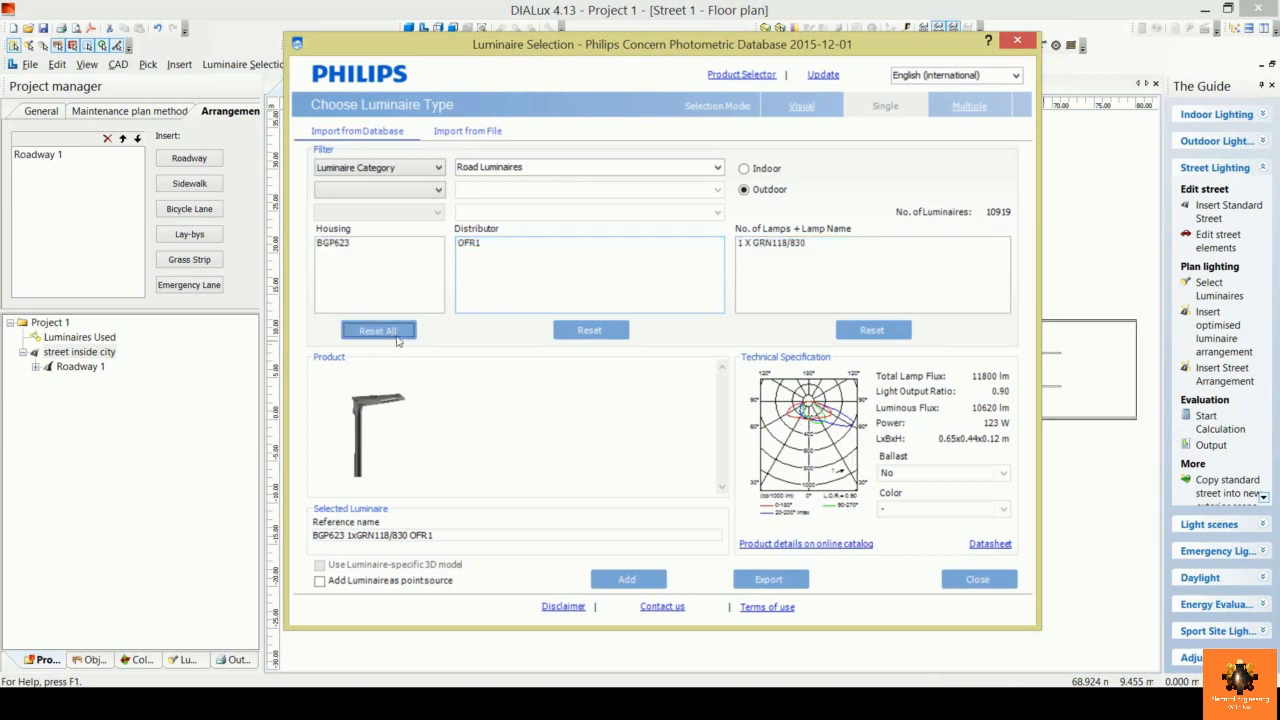
# Preview the SPP368 road luminaire with the 1 X SON-T400W lamp and CP P-A0 distributor.
pyautogui.click(1005, 258)
pyautogui.moveTo(1005, 258); pyautogui.dragTo(1004, 275)
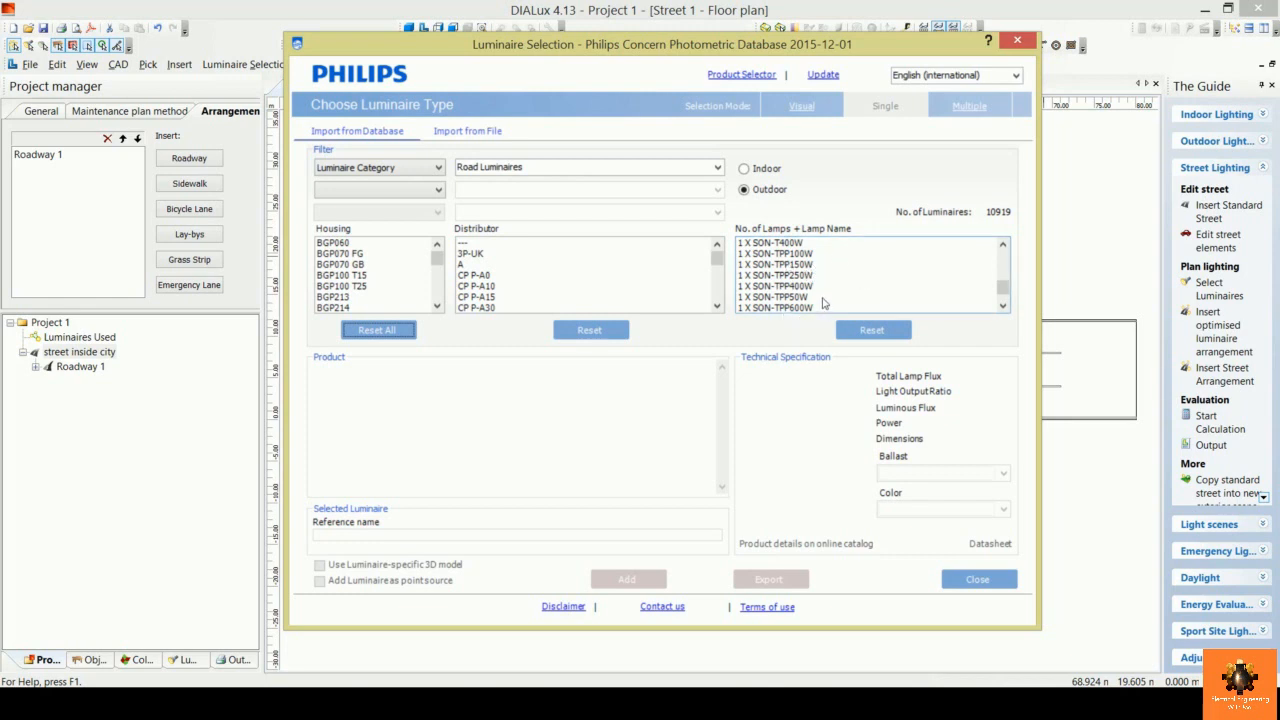
pyautogui.click(790, 243)
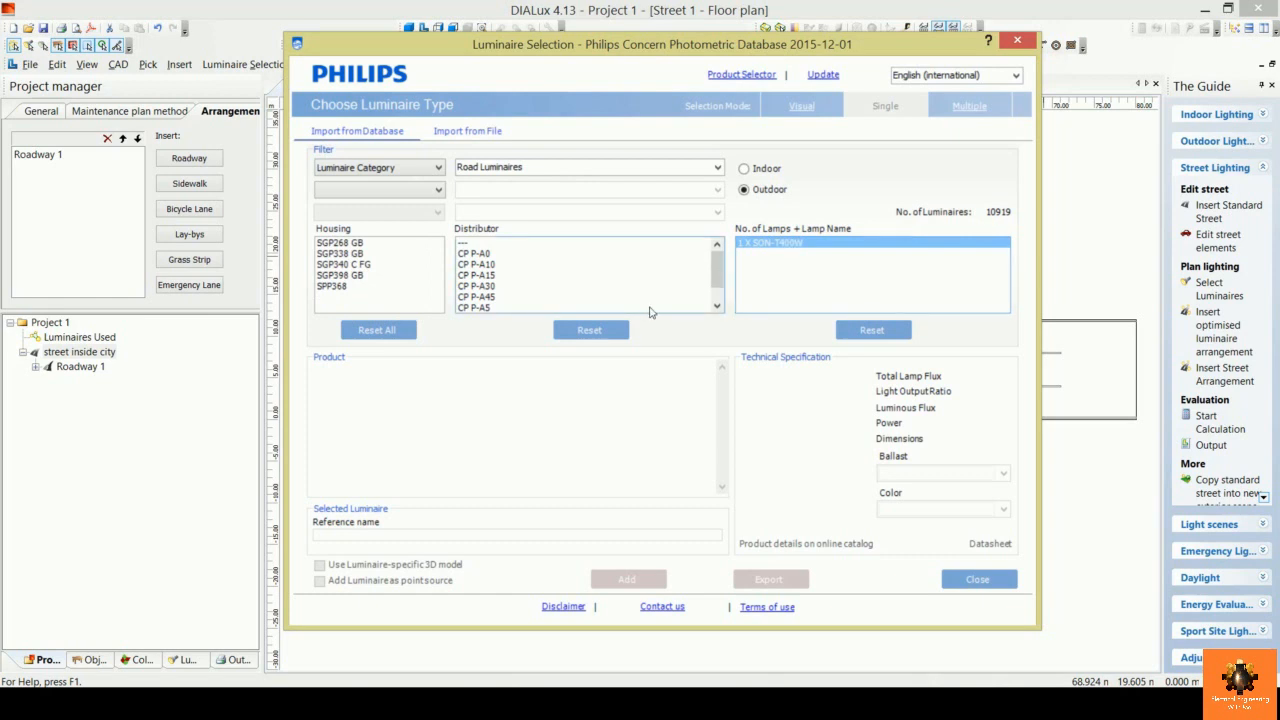
pyautogui.click(480, 254)
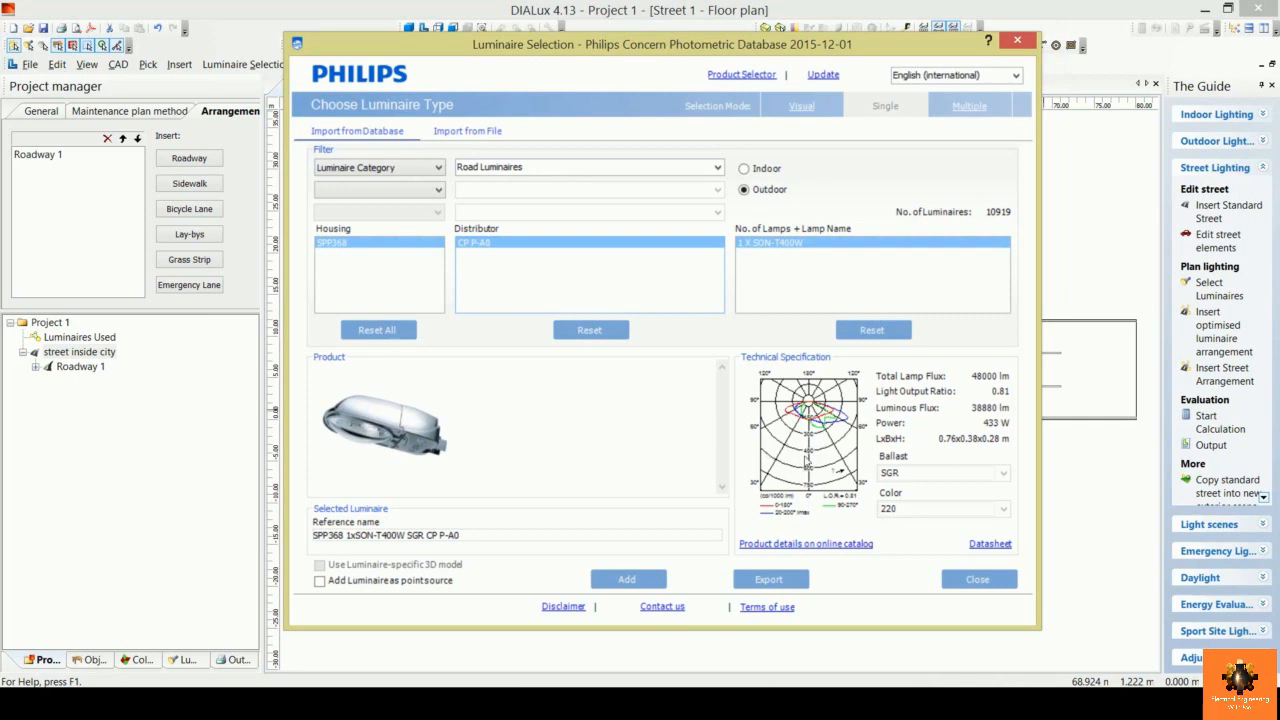
pyautogui.click(1052, 355)
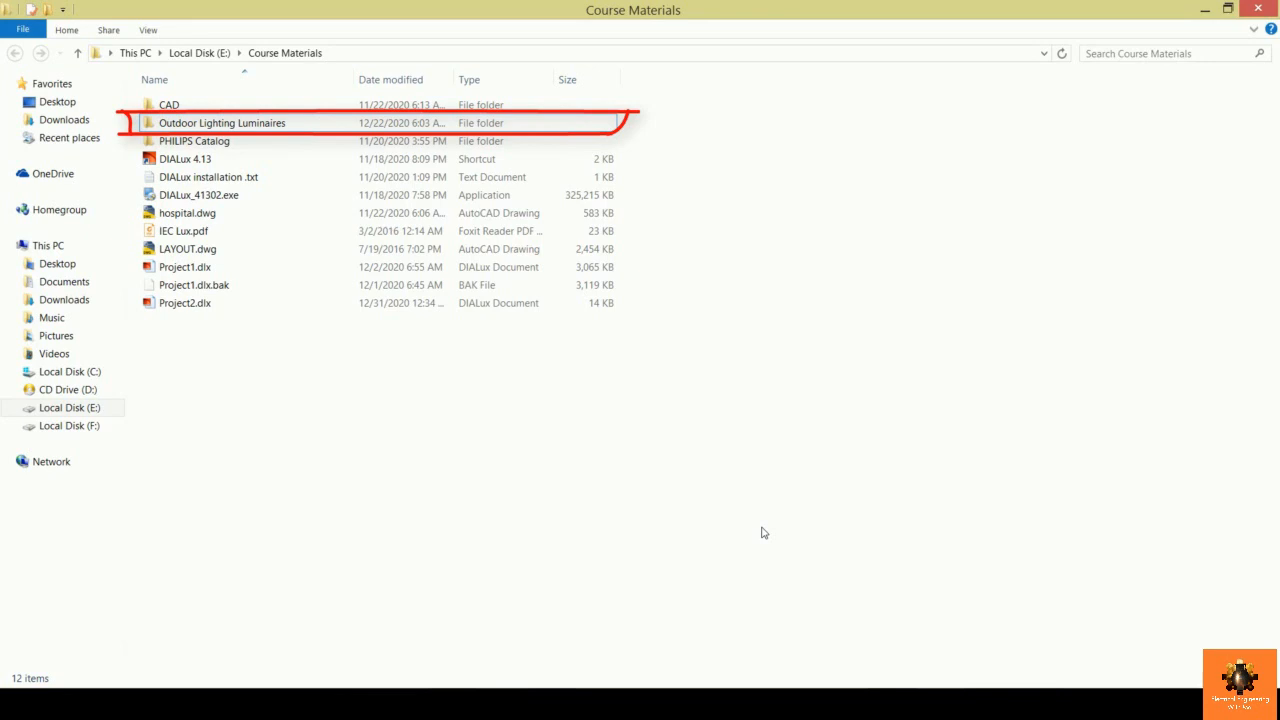
# Open speedstar_Roads.pdf from the Outdoor Lighting Luminaires folder in Course Materials.
pyautogui.doubleClick(531, 122)
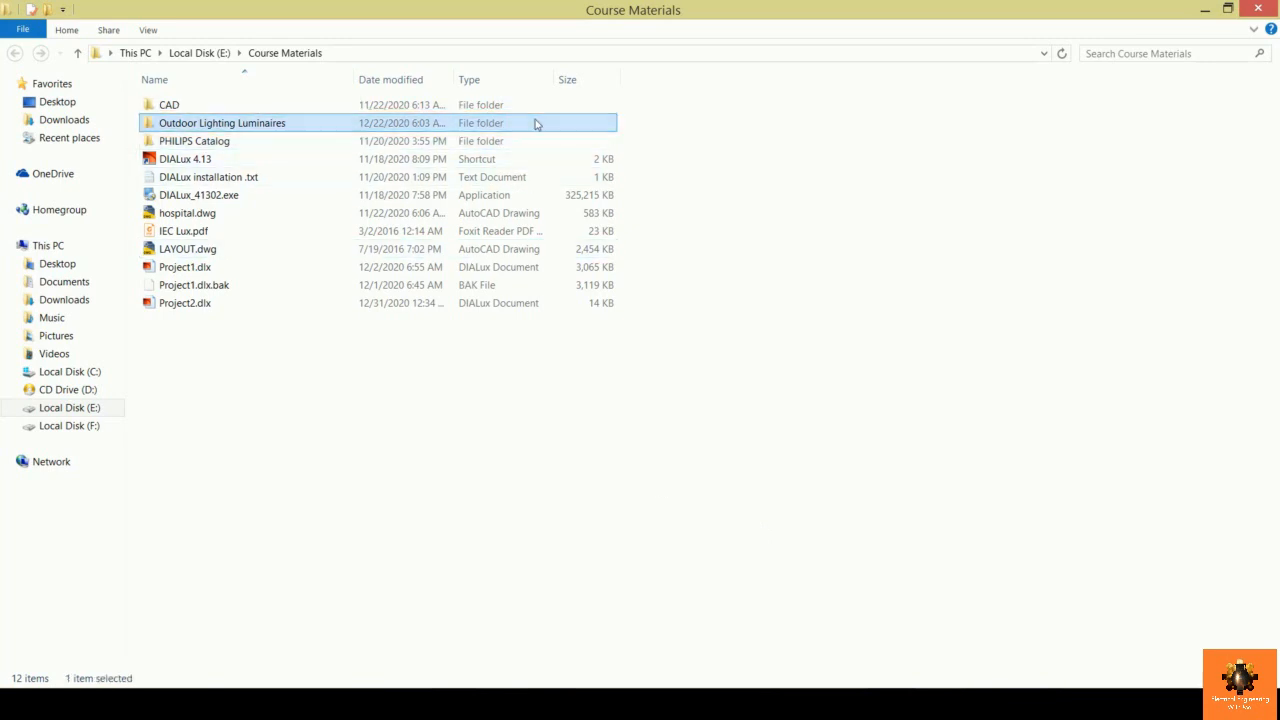
pyautogui.moveTo(675, 210); pyautogui.dragTo(326, 466)
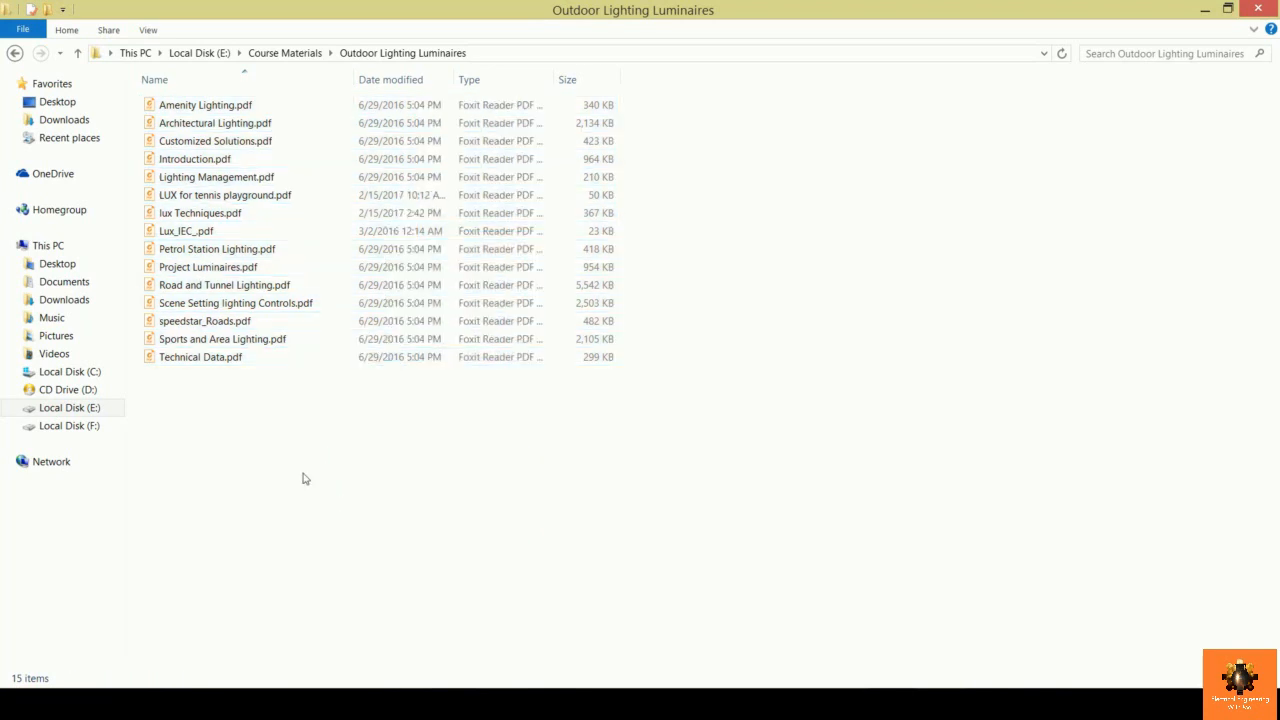
pyautogui.click(312, 327)
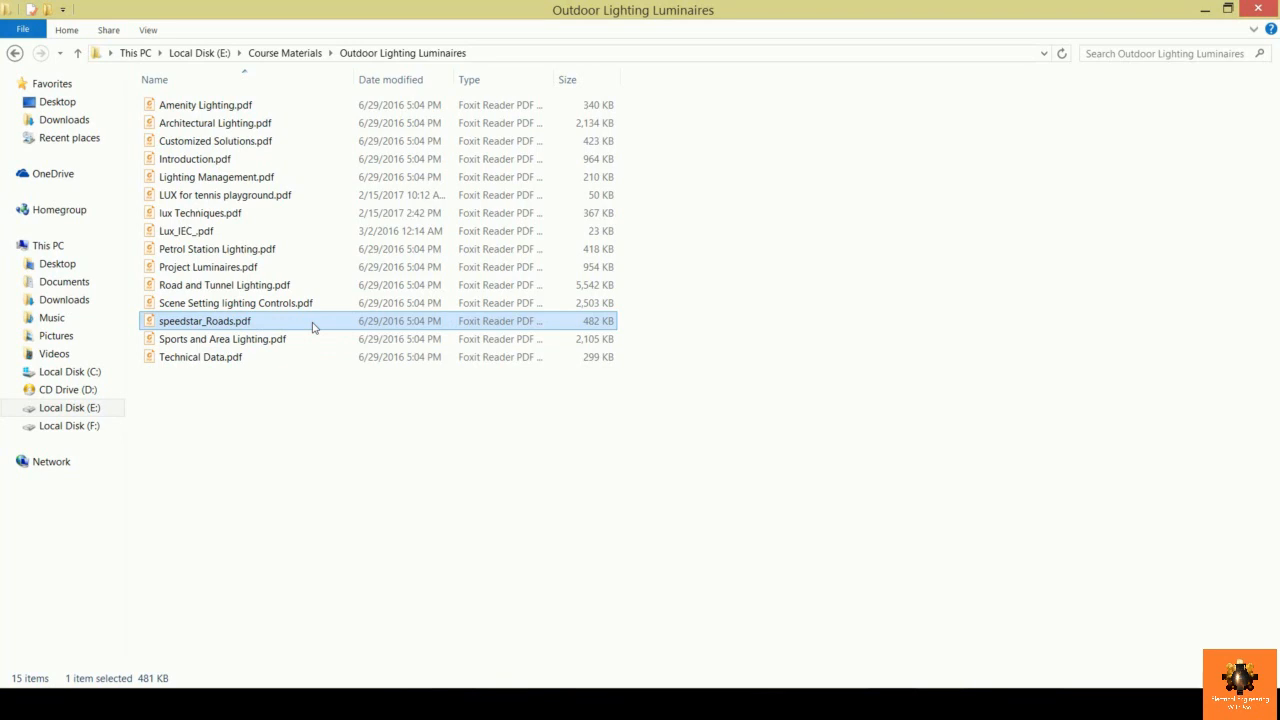
pyautogui.doubleClick(357, 321)
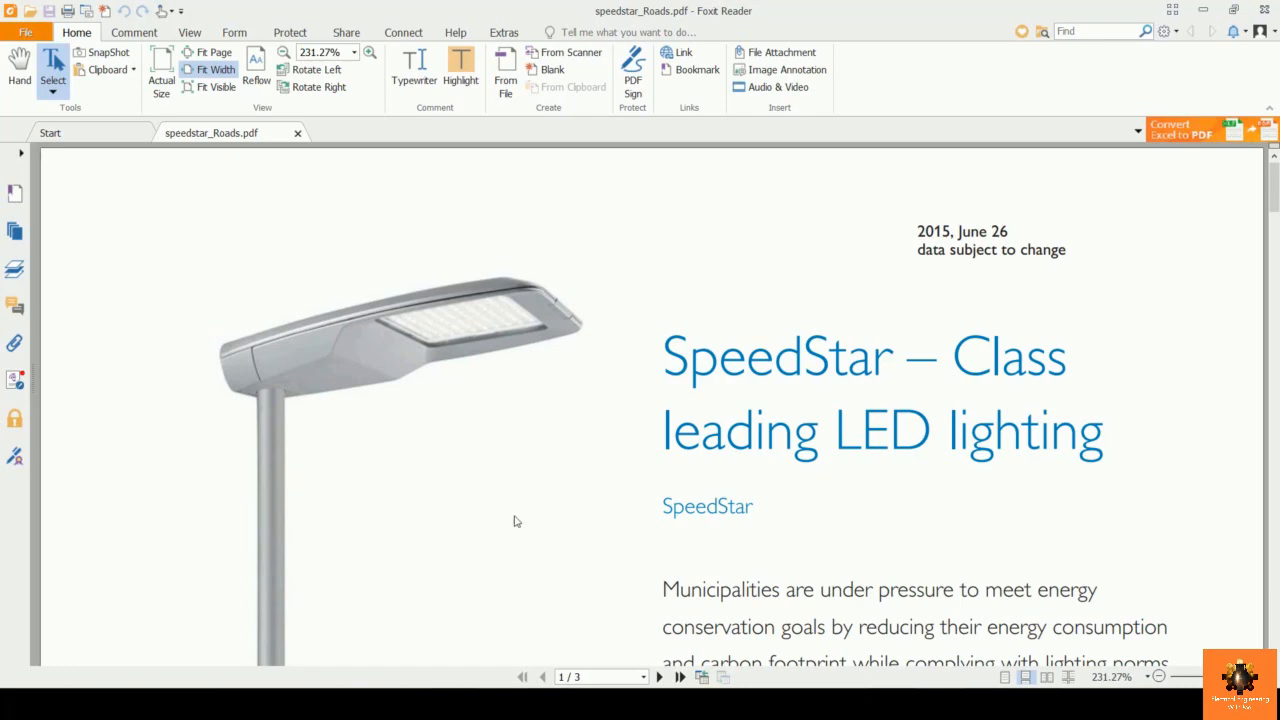
# Examine the benefits, features and application of the SpeedStar luminaire on the datasheet's first page.
pyautogui.scroll(-7, 578, 454)
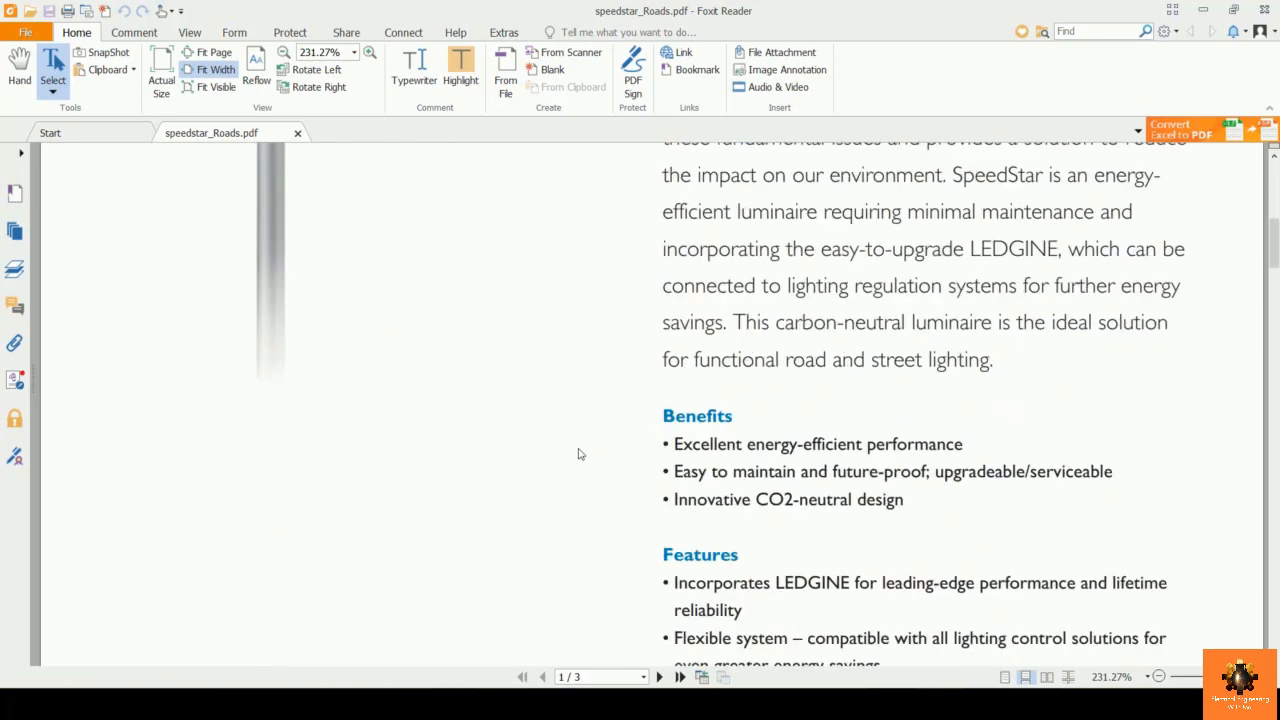
pyautogui.scroll(-1, 591, 449)
pyautogui.moveTo(674, 422); pyautogui.dragTo(962, 590)
pyautogui.click(537, 474)
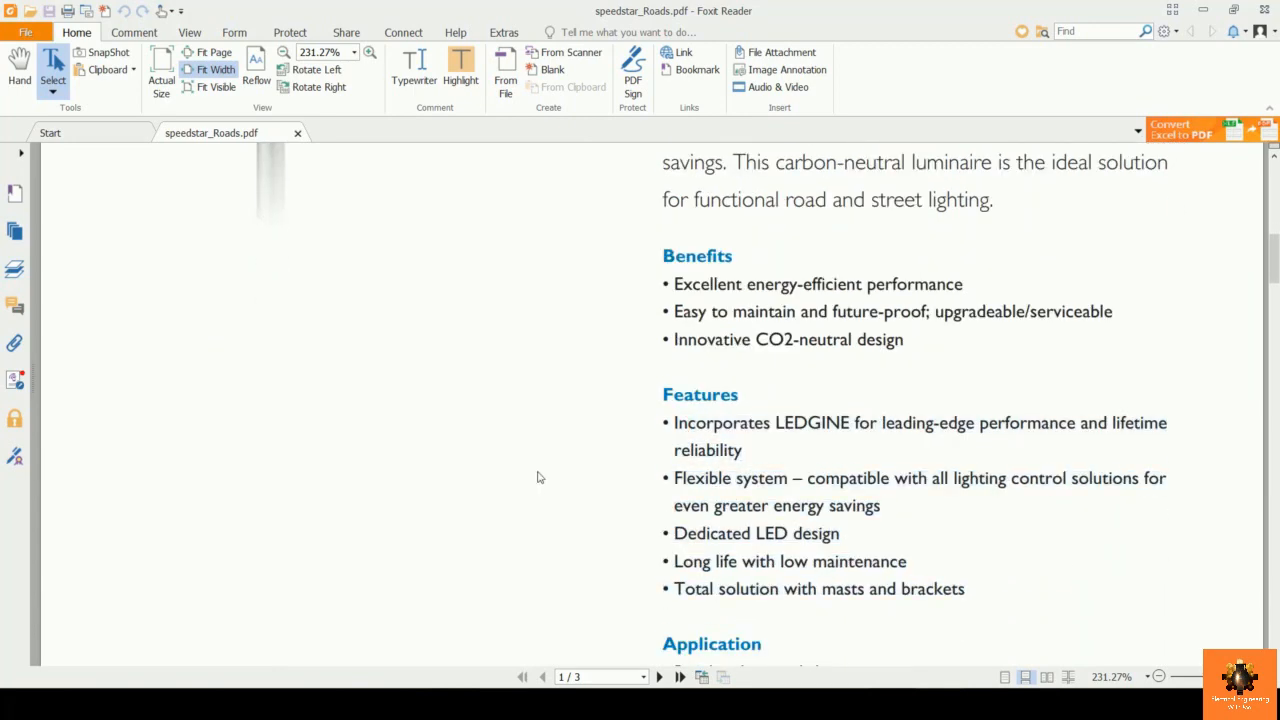
pyautogui.scroll(-2, 560, 458)
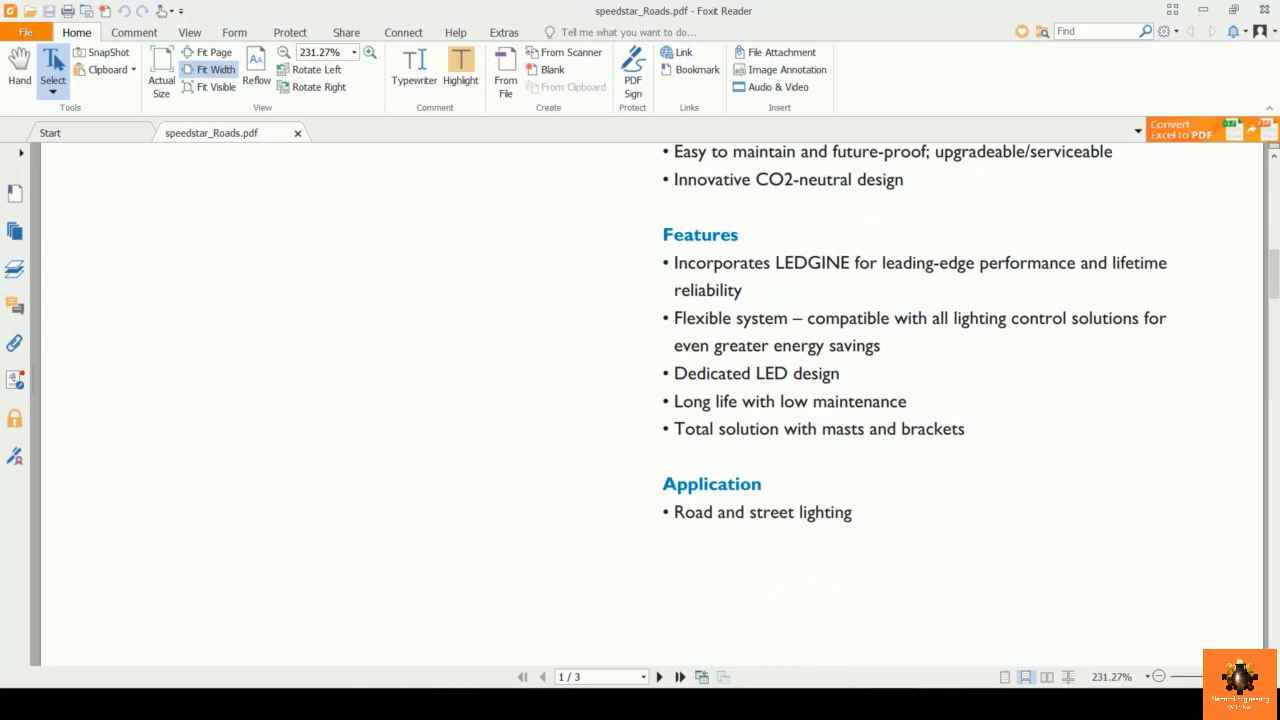
pyautogui.moveTo(674, 512); pyautogui.dragTo(852, 512)
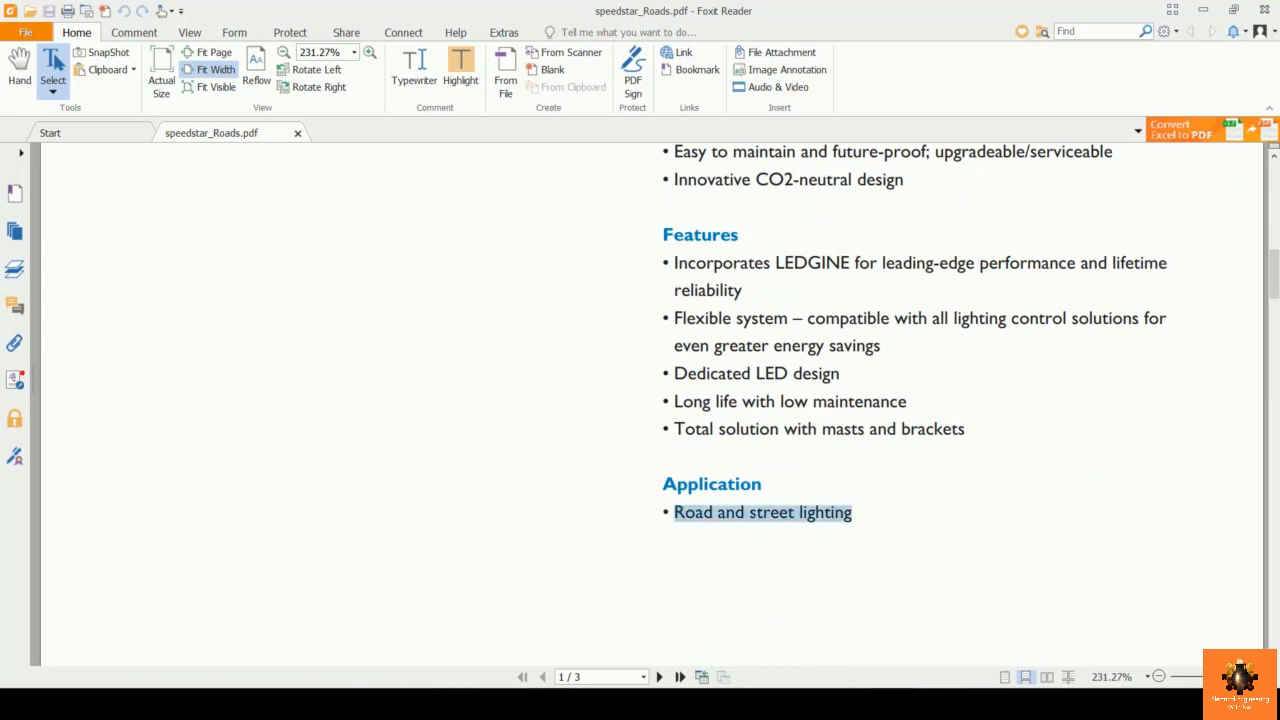
pyautogui.click(677, 513)
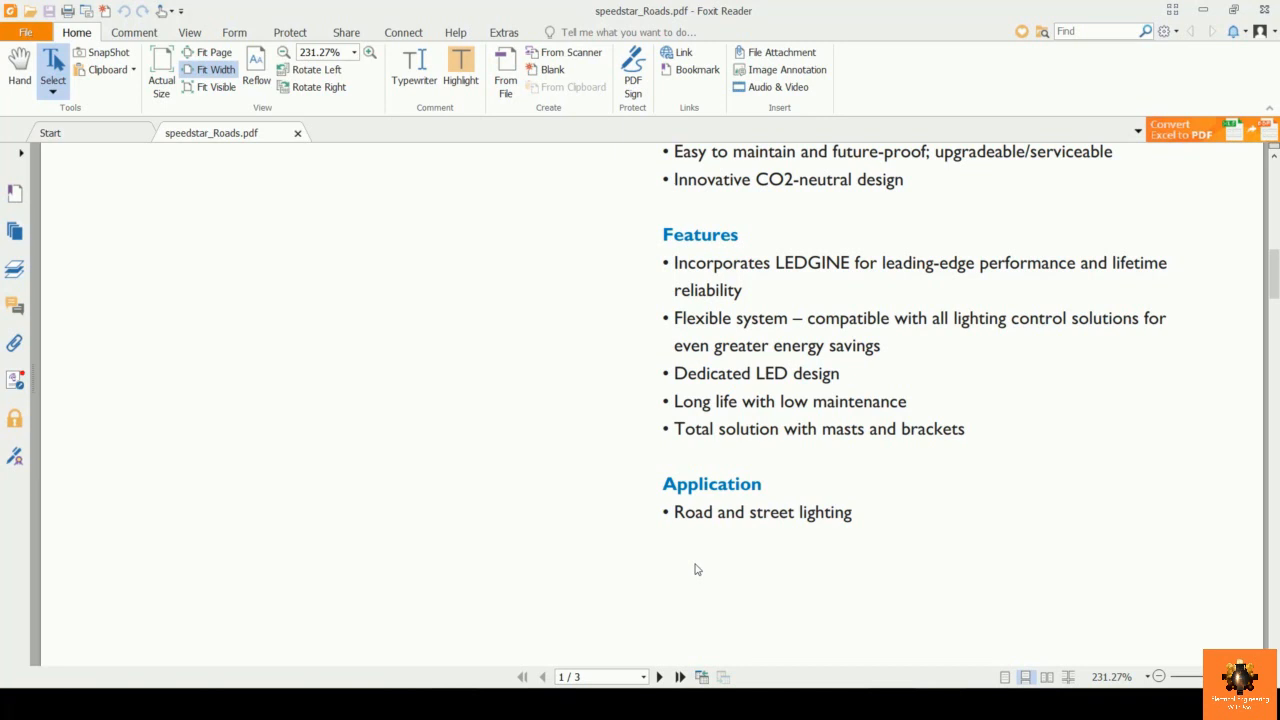
pyautogui.moveTo(674, 512); pyautogui.dragTo(852, 512)
pyautogui.click(847, 599)
# Examine the SpeedStar specifications on page 2, including the large-version type.
pyautogui.scroll(1, 640, 371)
pyautogui.scroll(-10, 632, 374)
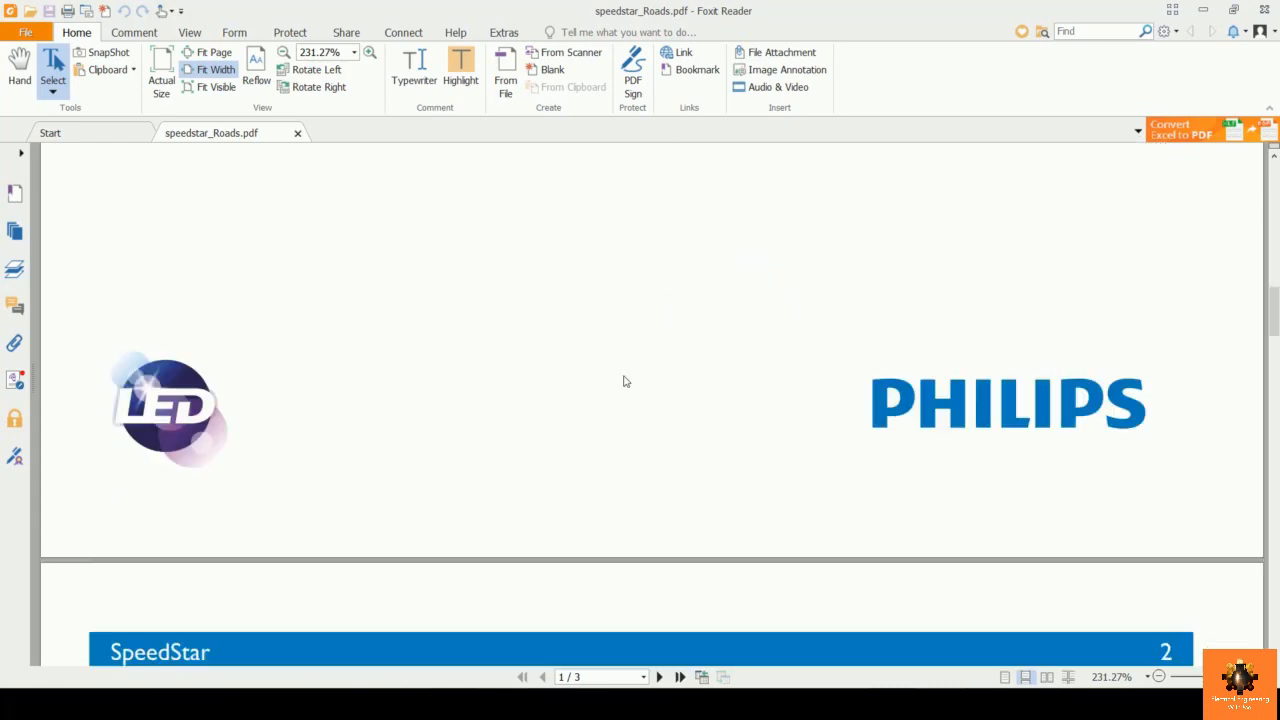
pyautogui.scroll(-3, 624, 383)
pyautogui.moveTo(110, 288); pyautogui.dragTo(229, 289)
pyautogui.click(234, 320)
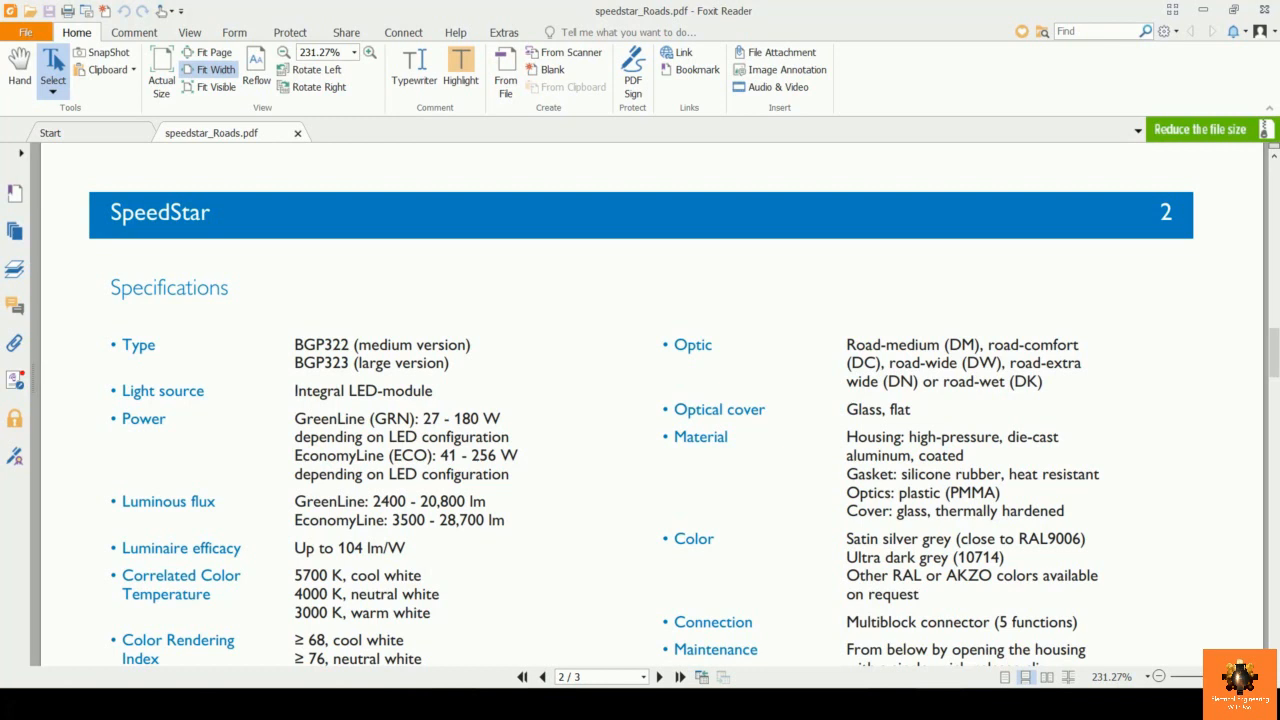
pyautogui.moveTo(294, 363); pyautogui.dragTo(450, 364)
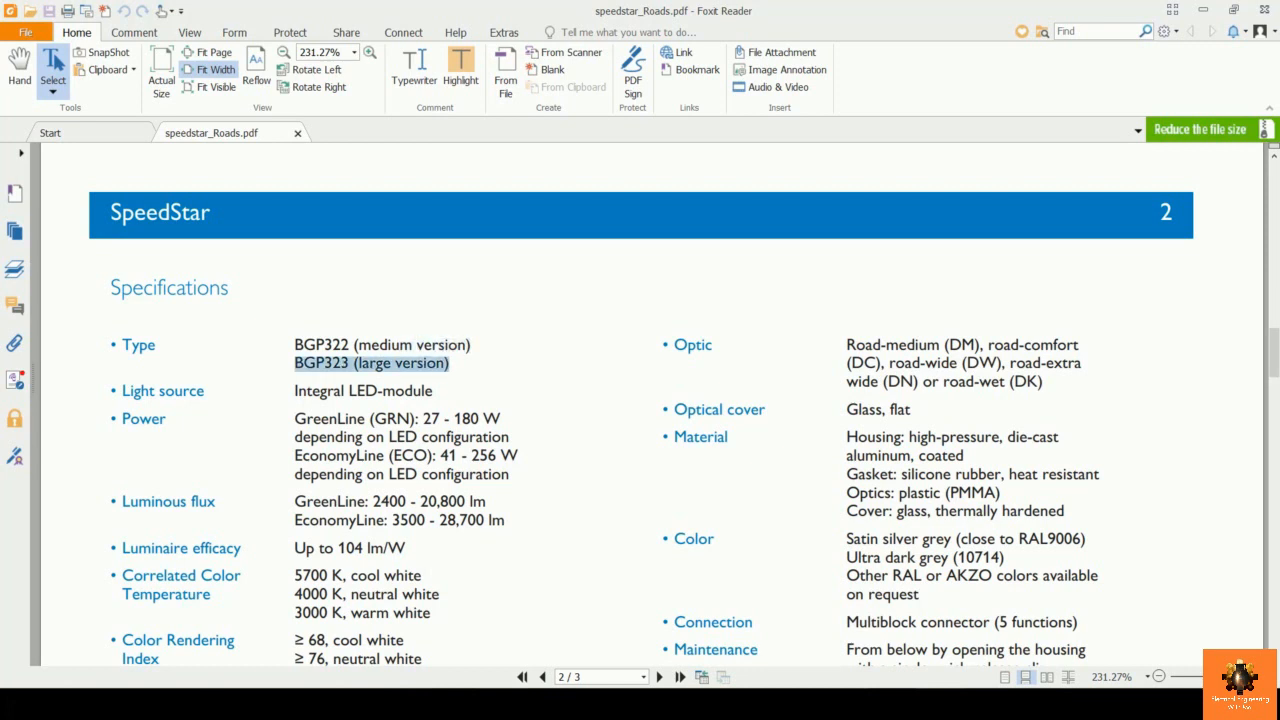
pyautogui.click(461, 377)
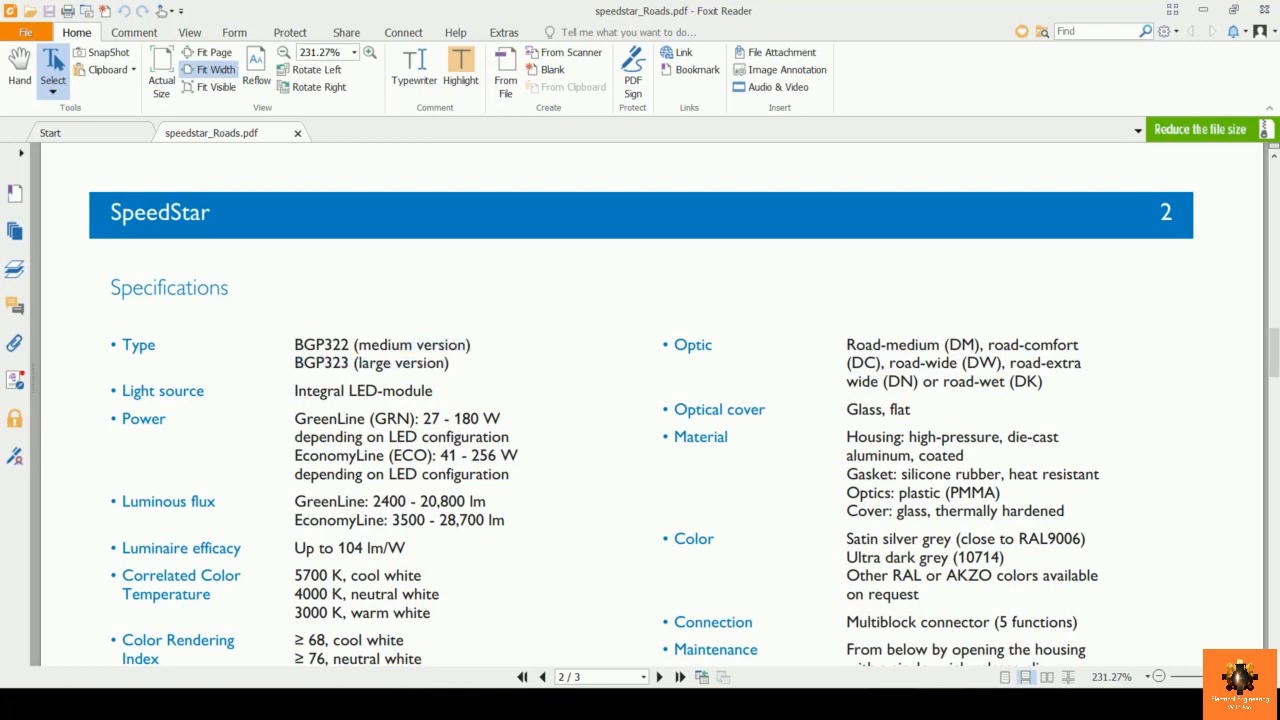
# Copy the type code BGP323 of the large version from the SpeedStar specifications.
pyautogui.moveTo(294, 363); pyautogui.dragTo(349, 363)
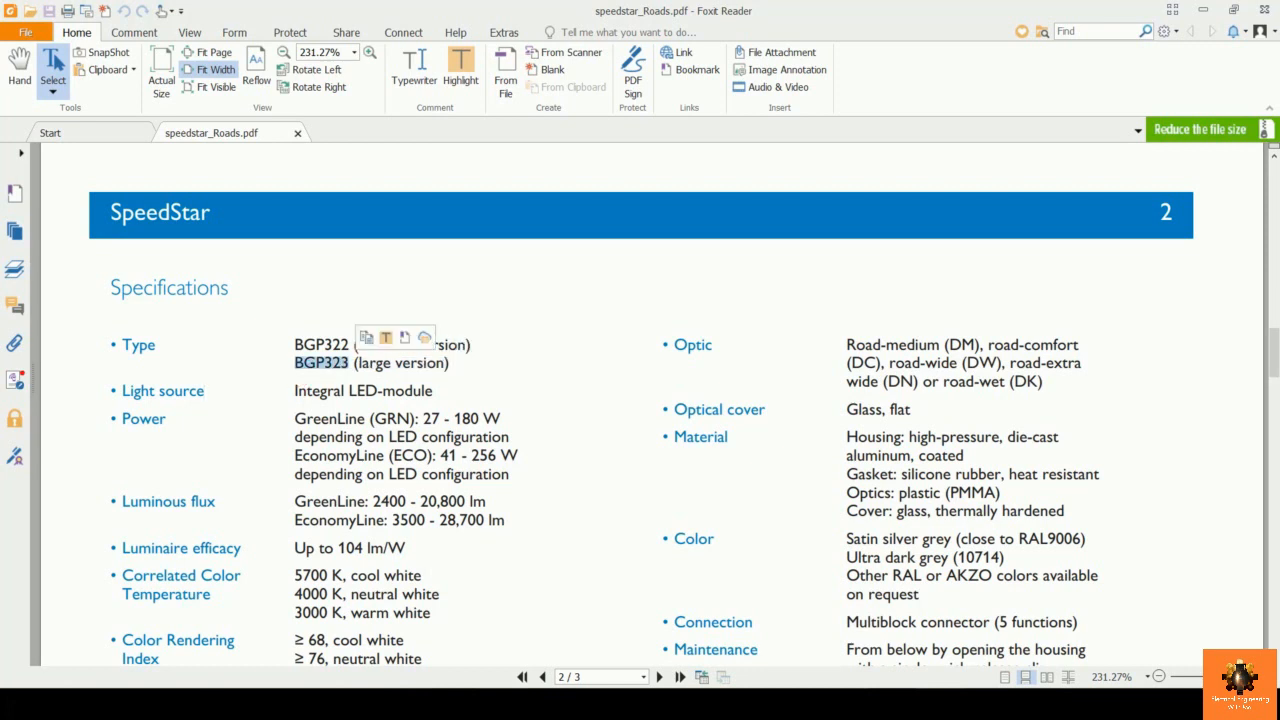
pyautogui.rightClick(333, 359)
pyautogui.click(363, 368)
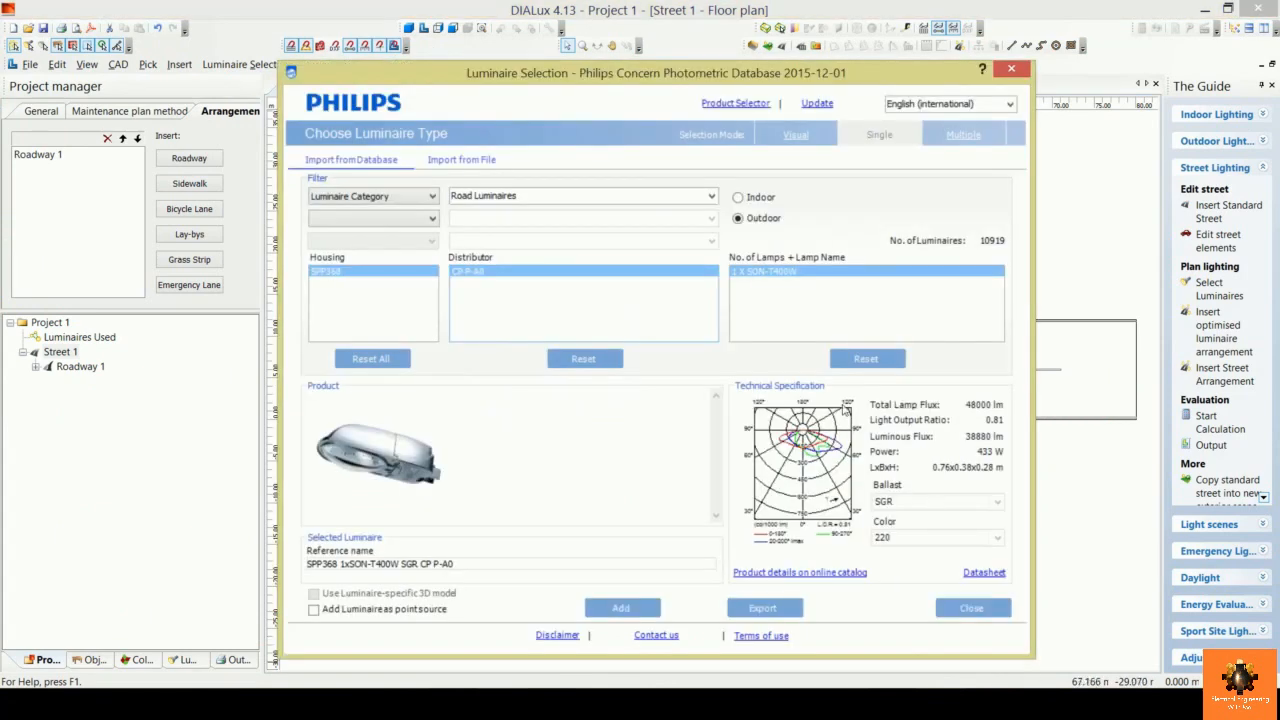
# Switch to the Philips catalogue in DIALux and filter the outdoor luminaires by Family Code BGP323.
pyautogui.click(420, 197)
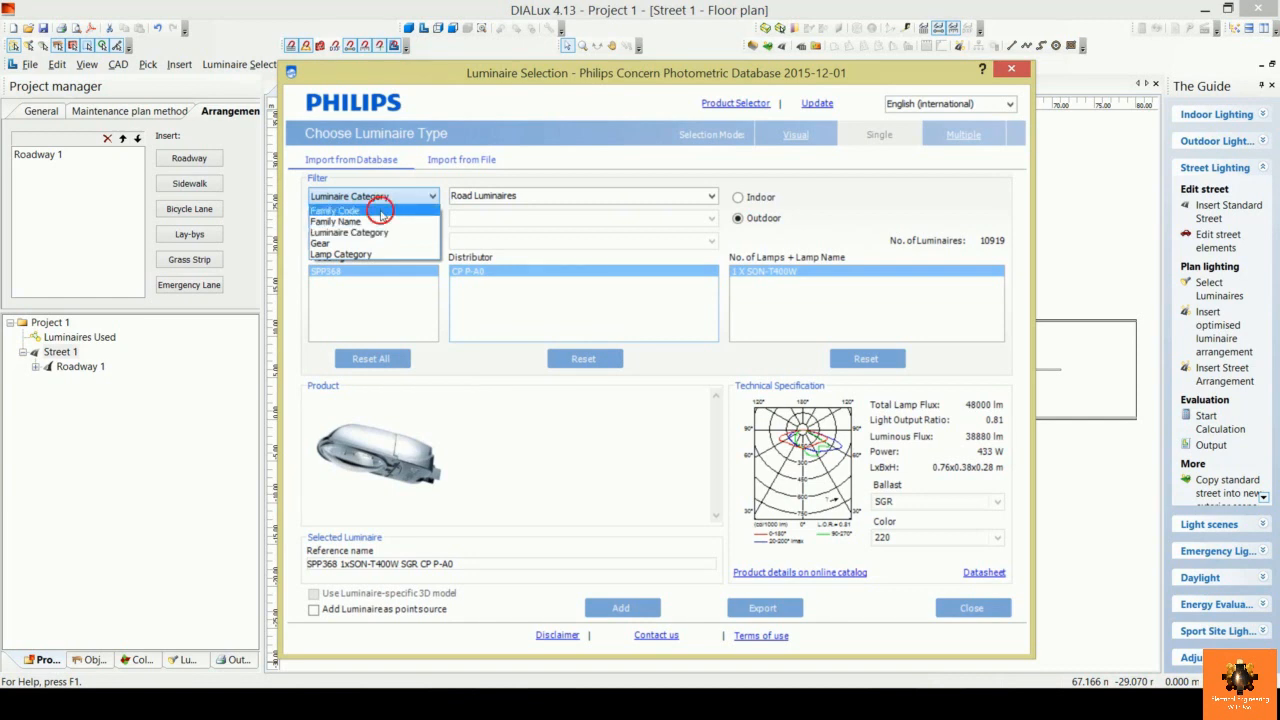
pyautogui.click(378, 210)
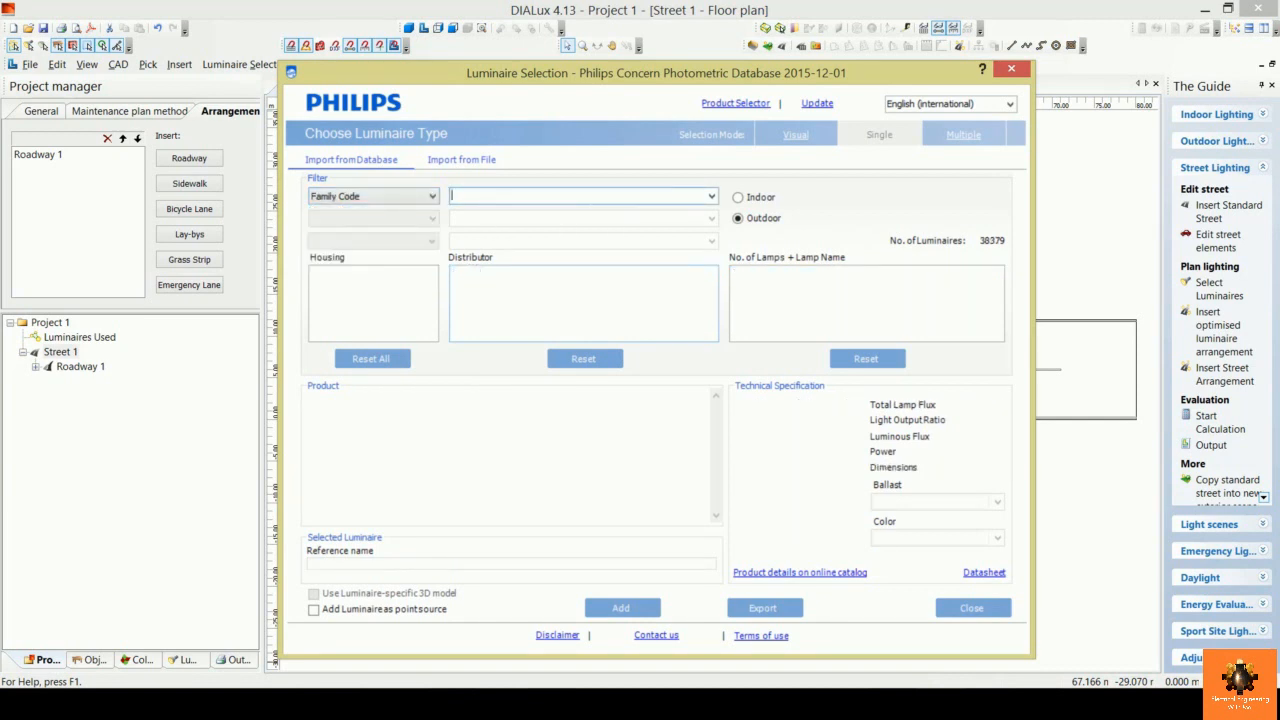
pyautogui.hotkey('ctrl', 'v')
pyautogui.press('Return')
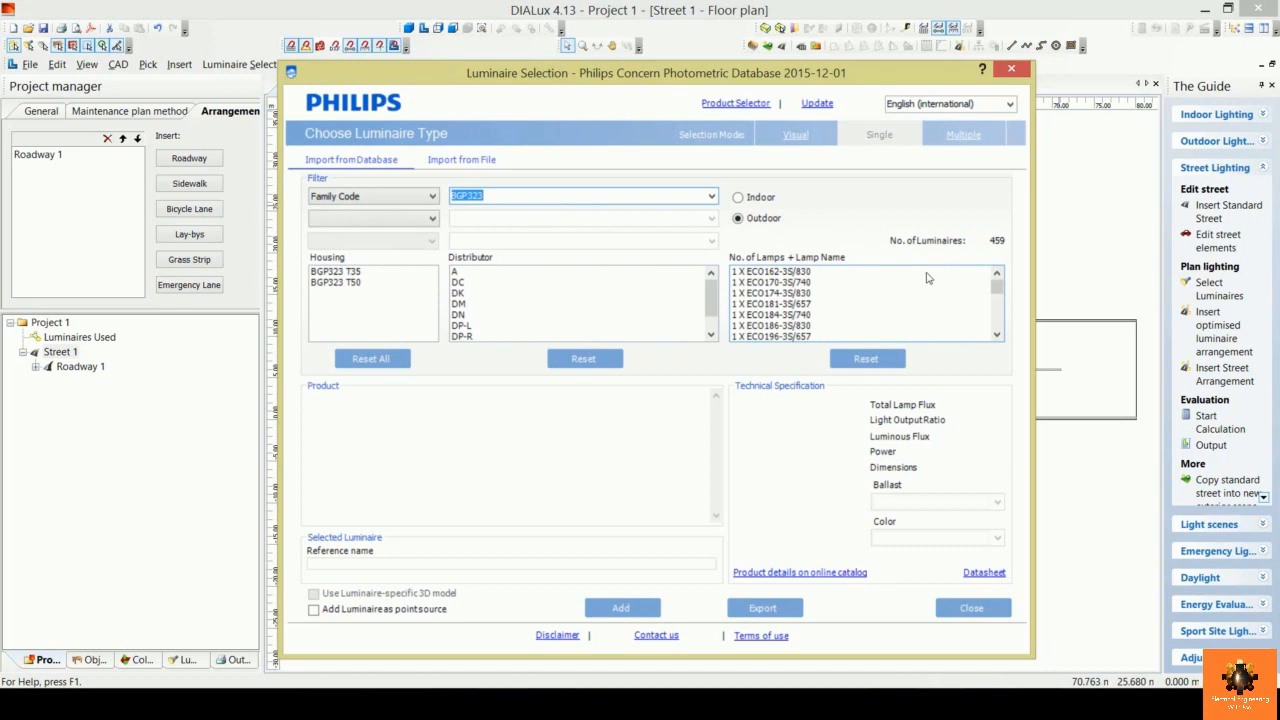
# Add the BGP323 T35 luminaire with the 1 X ECO162-3S/830 lamp and distributor A to the project, and close the catalogue.
pyautogui.click(798, 272)
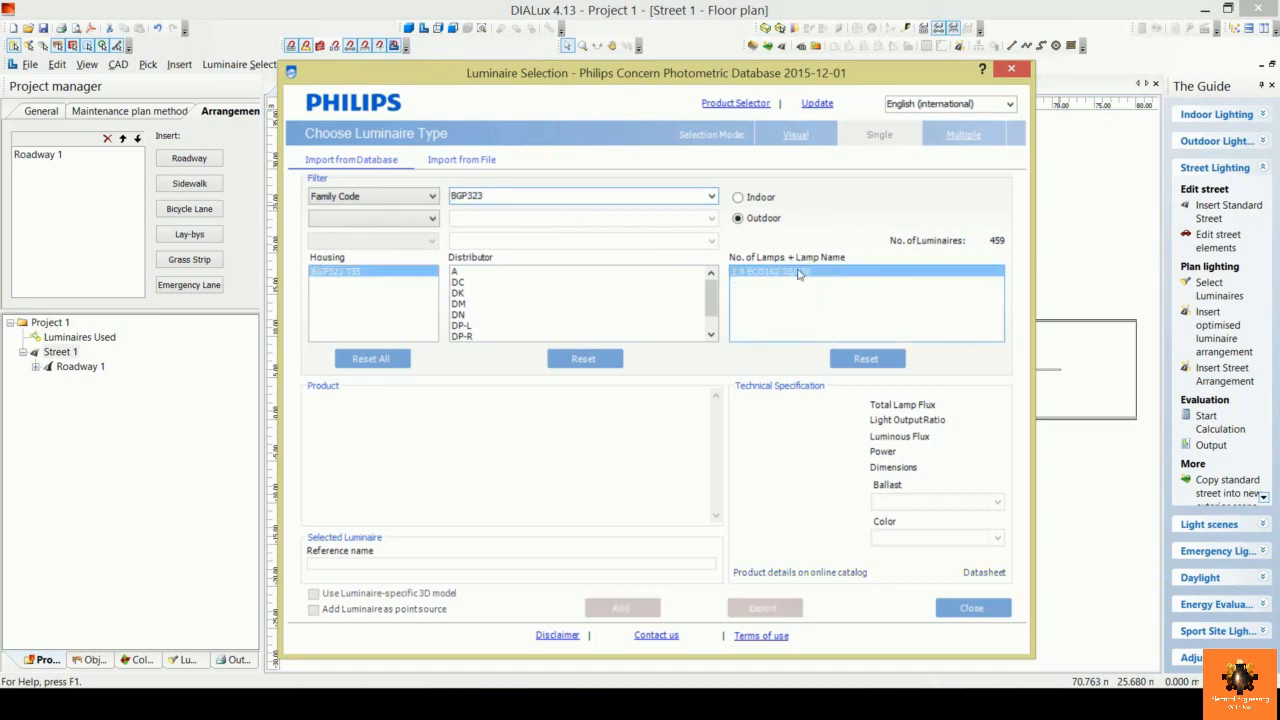
pyautogui.click(460, 274)
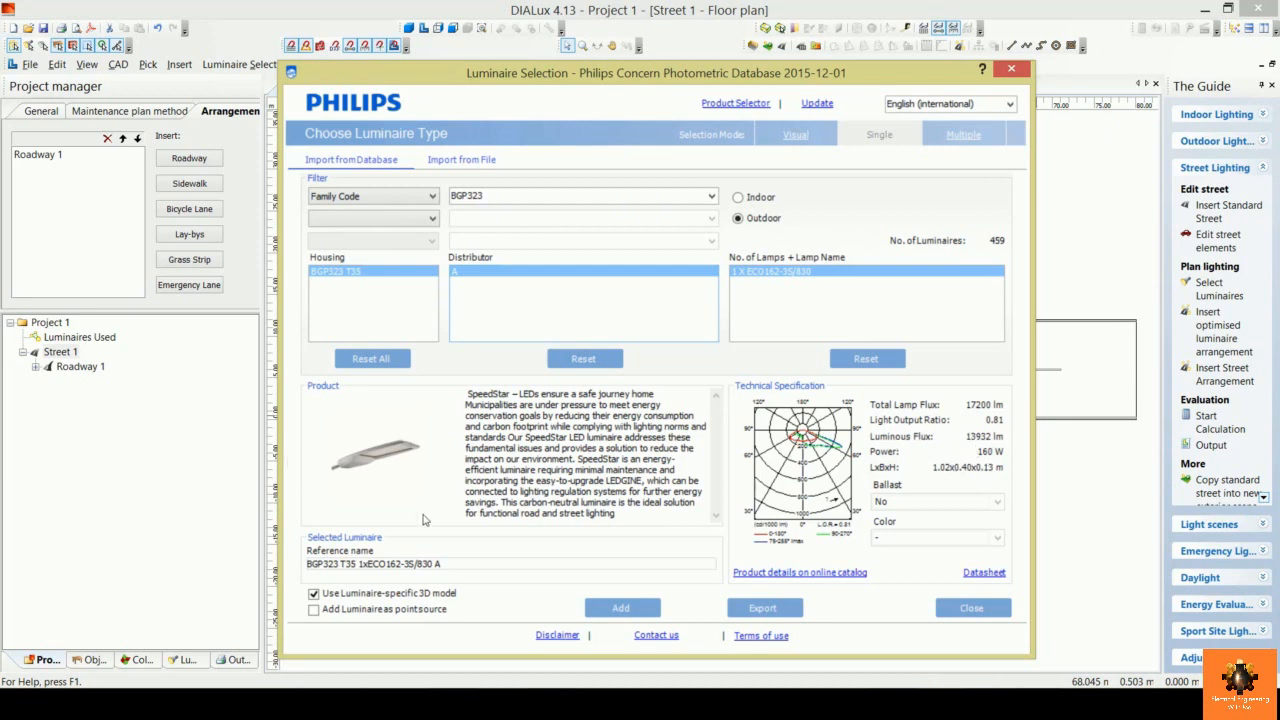
pyautogui.click(644, 609)
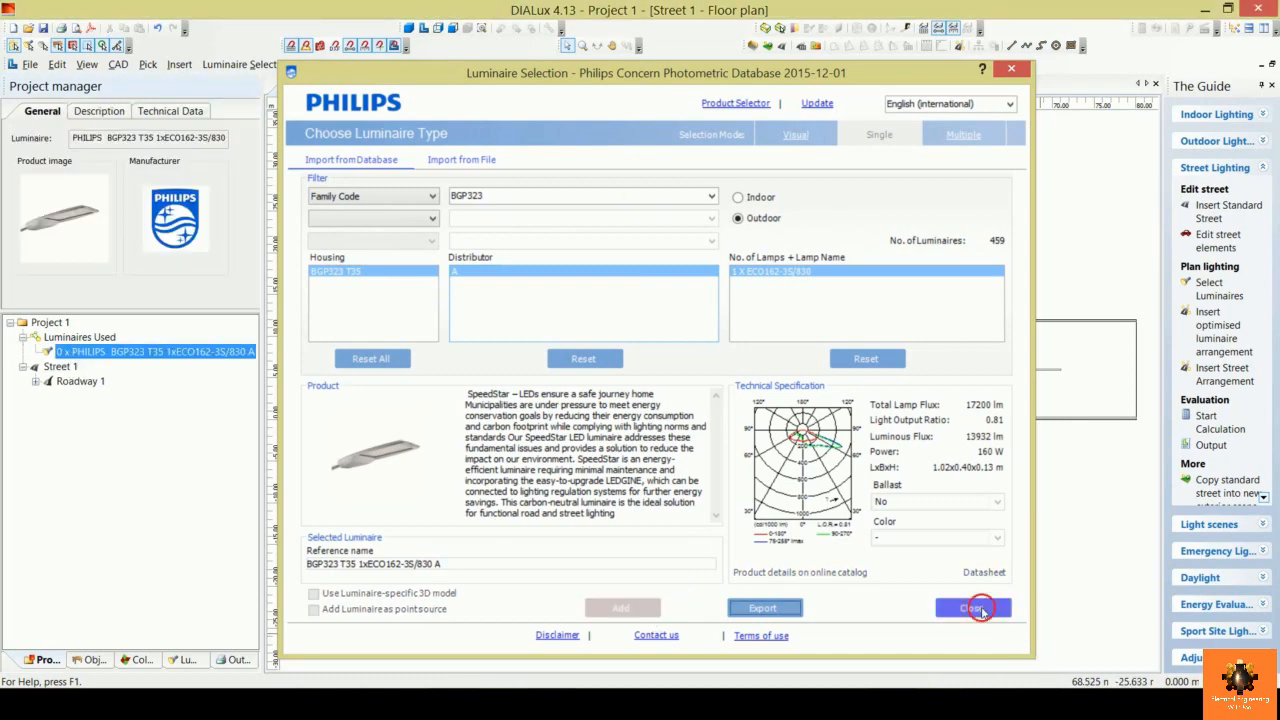
pyautogui.click(972, 608)
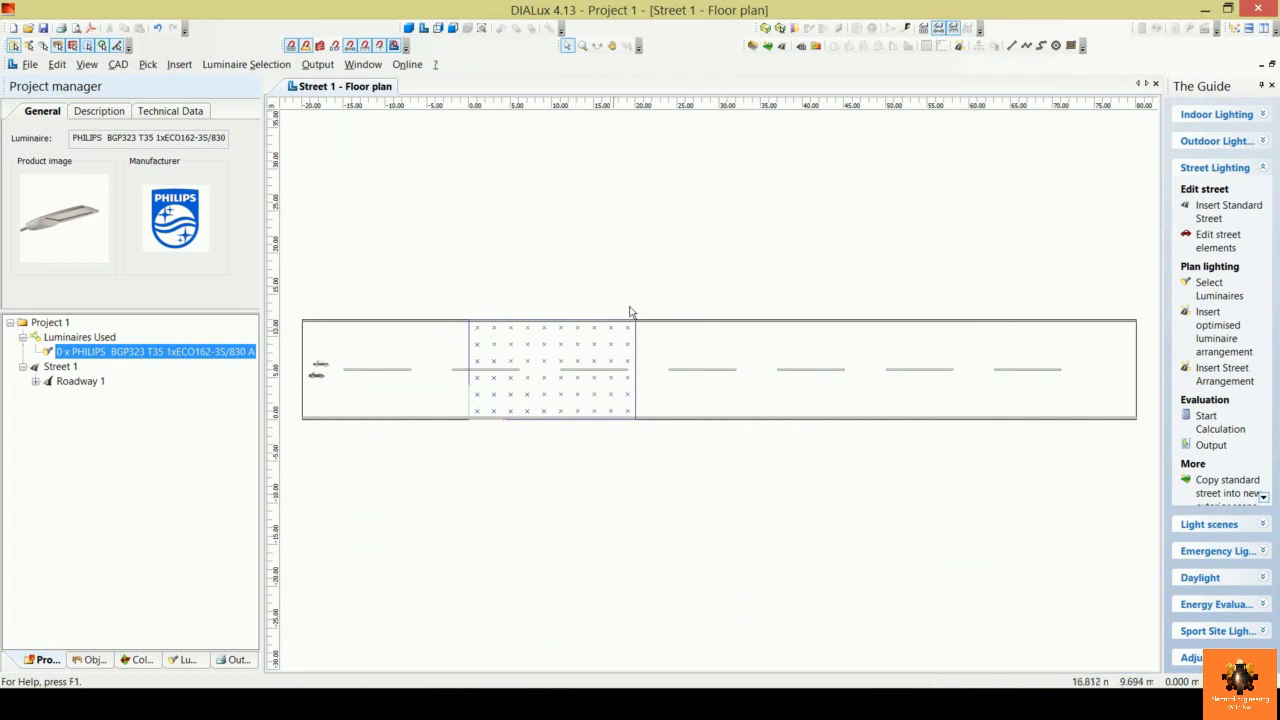
# Start a street arrangement for the roadway with the BGP323 luminaire and set its correction factor to 0.7.
pyautogui.rightClick(634, 299)
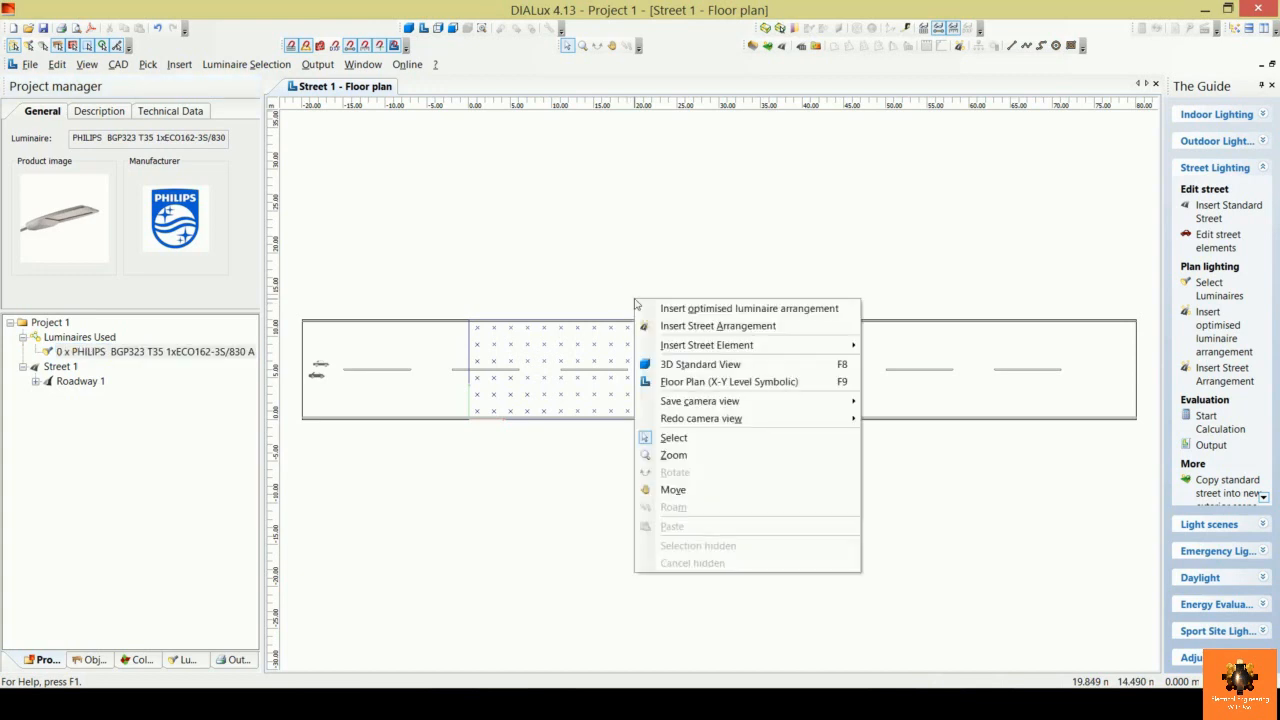
pyautogui.click(783, 327)
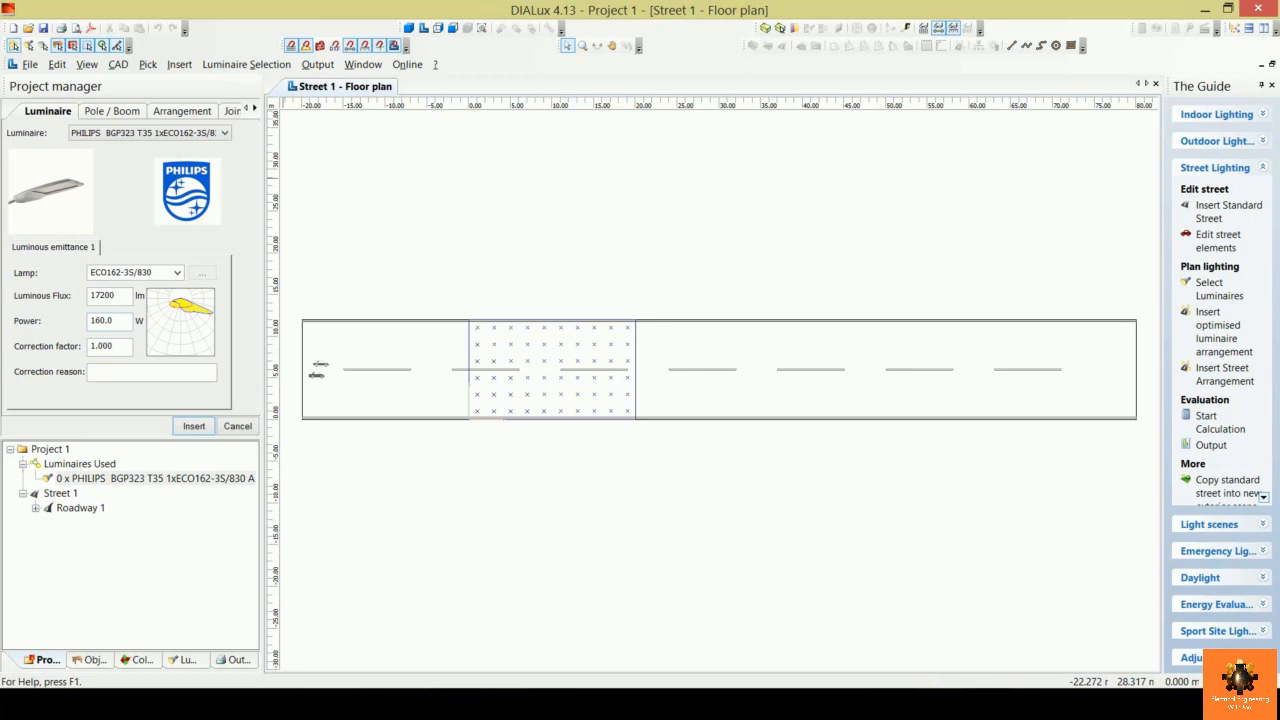
pyautogui.moveTo(129, 346); pyautogui.dragTo(56, 352)
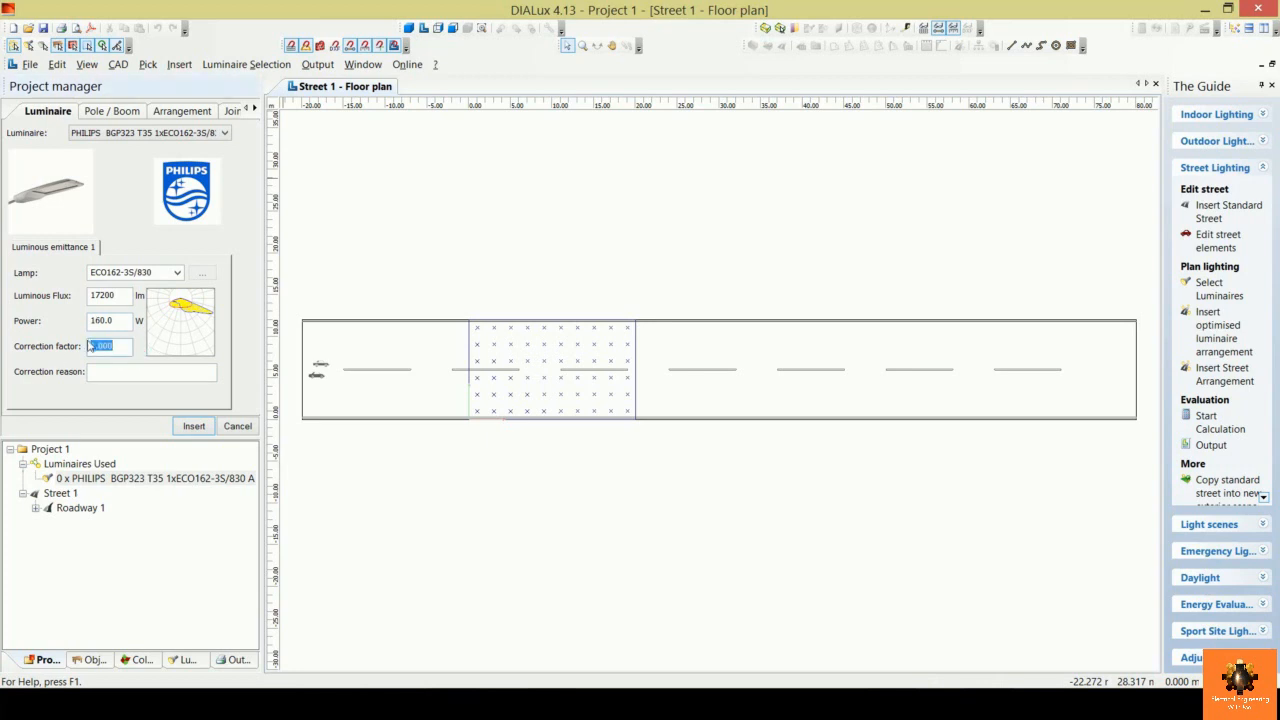
pyautogui.write('.7')
pyautogui.click(91, 371)
# Set the boom length to 0.4 m, the boom angle to 20° and the pole-to-roadway distance to 0.5 m.
pyautogui.click(130, 115)
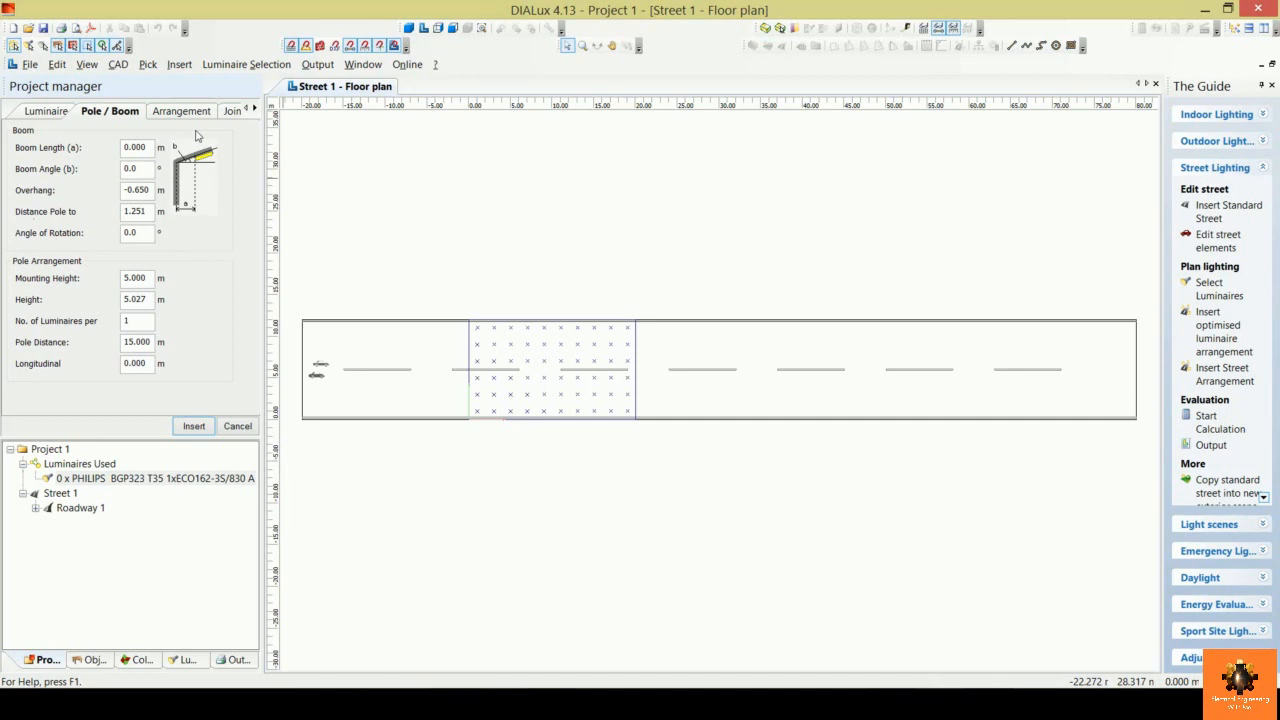
pyautogui.doubleClick(136, 147)
pyautogui.write('.4')
pyautogui.press('Tab')
pyautogui.write('20')
pyautogui.press('Tab')
pyautogui.write('.5')
# Set the pole arrangement's mounting height to 12 m and the pole distance to 40 m.
pyautogui.click(140, 278)
pyautogui.write('12')
pyautogui.press('Tab')
pyautogui.click(150, 342)
pyautogui.write('40')
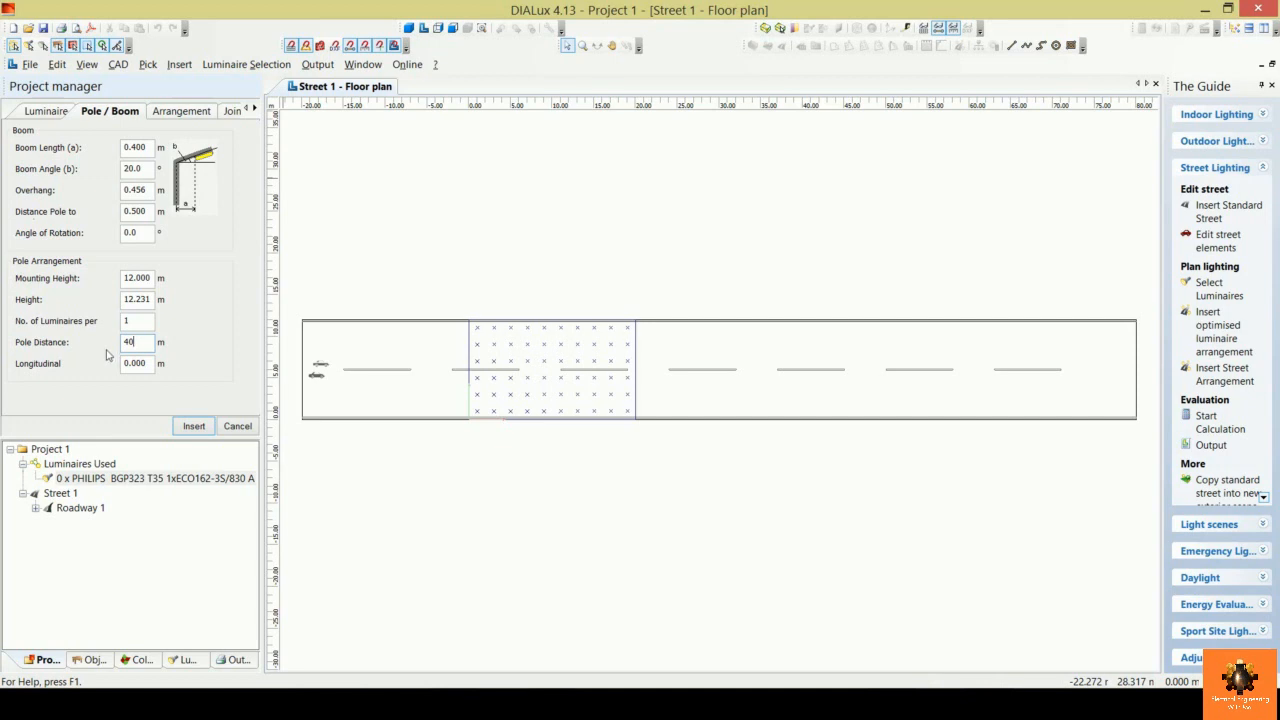
# Choose the "Double row, opposing" arrangement type and insert the street arrangement along the roadway.
pyautogui.click(202, 115)
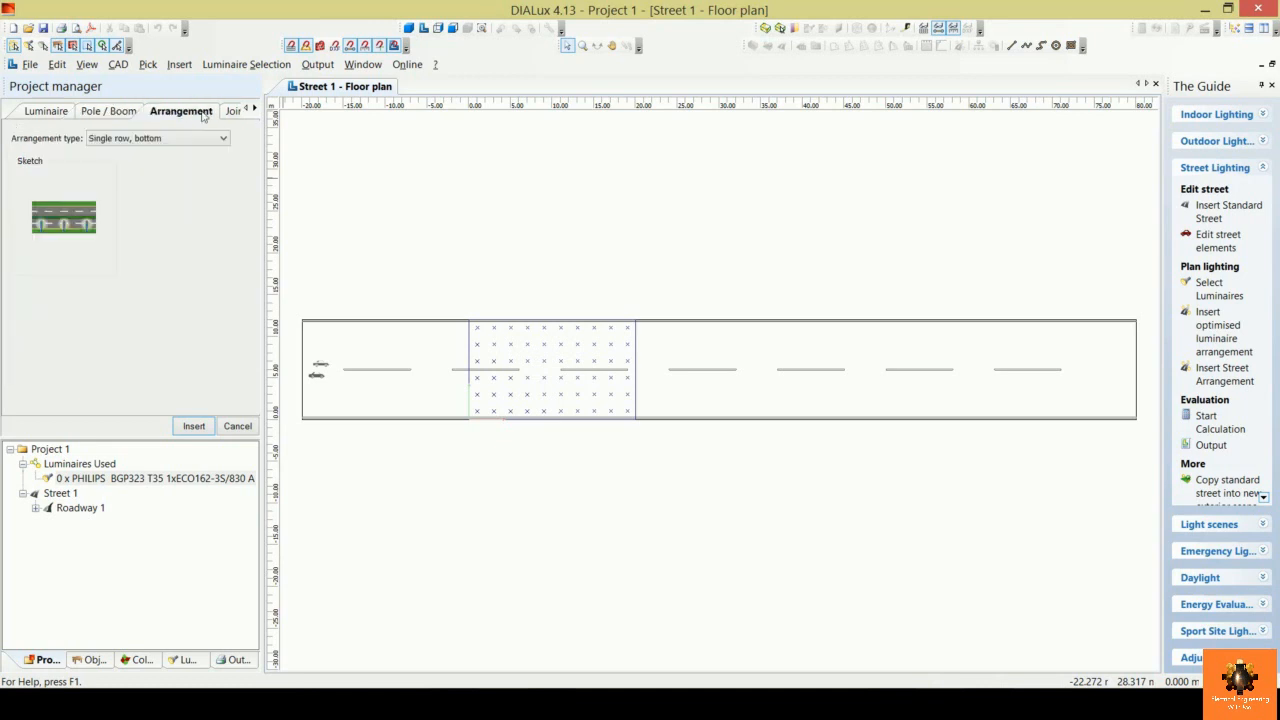
pyautogui.click(221, 139)
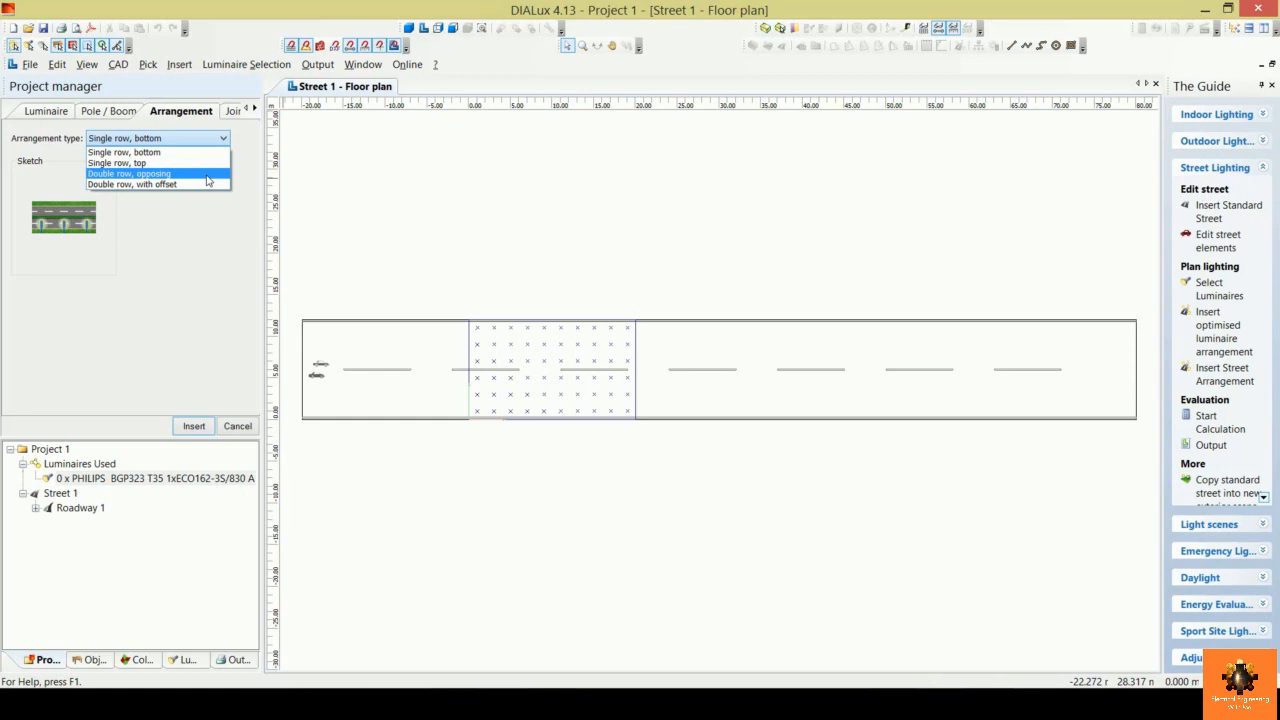
pyautogui.click(208, 178)
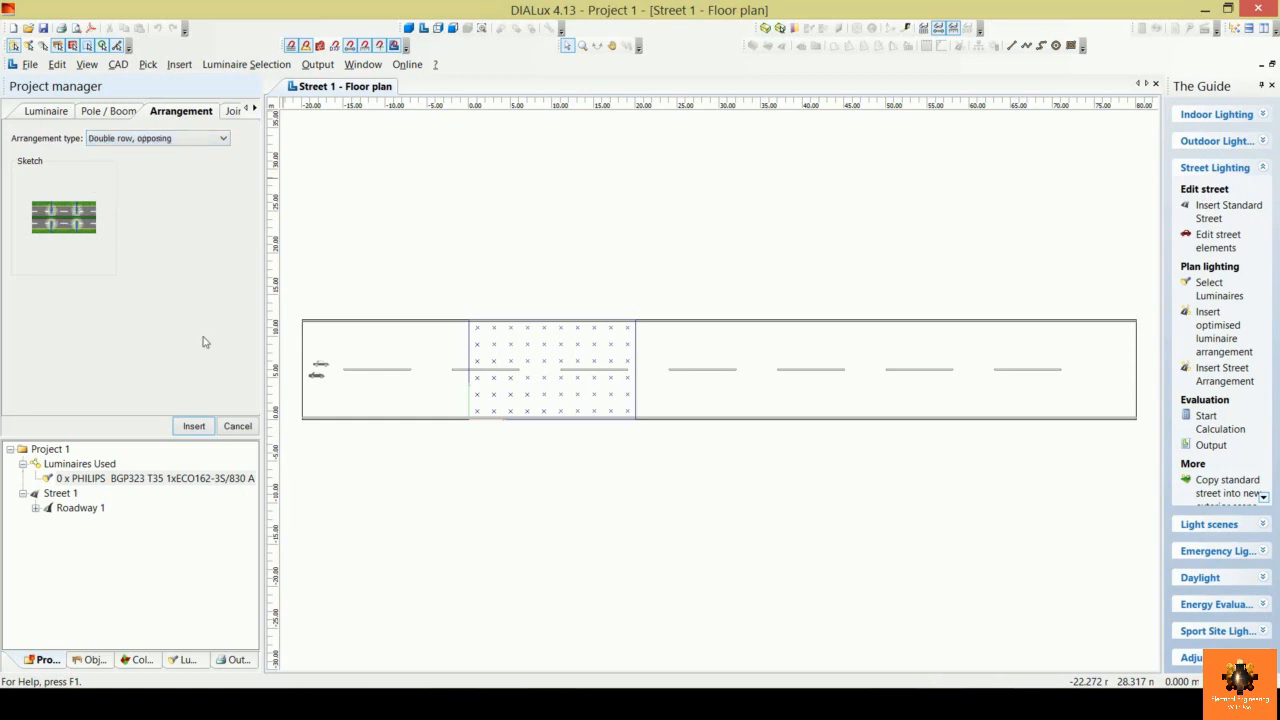
pyautogui.click(194, 426)
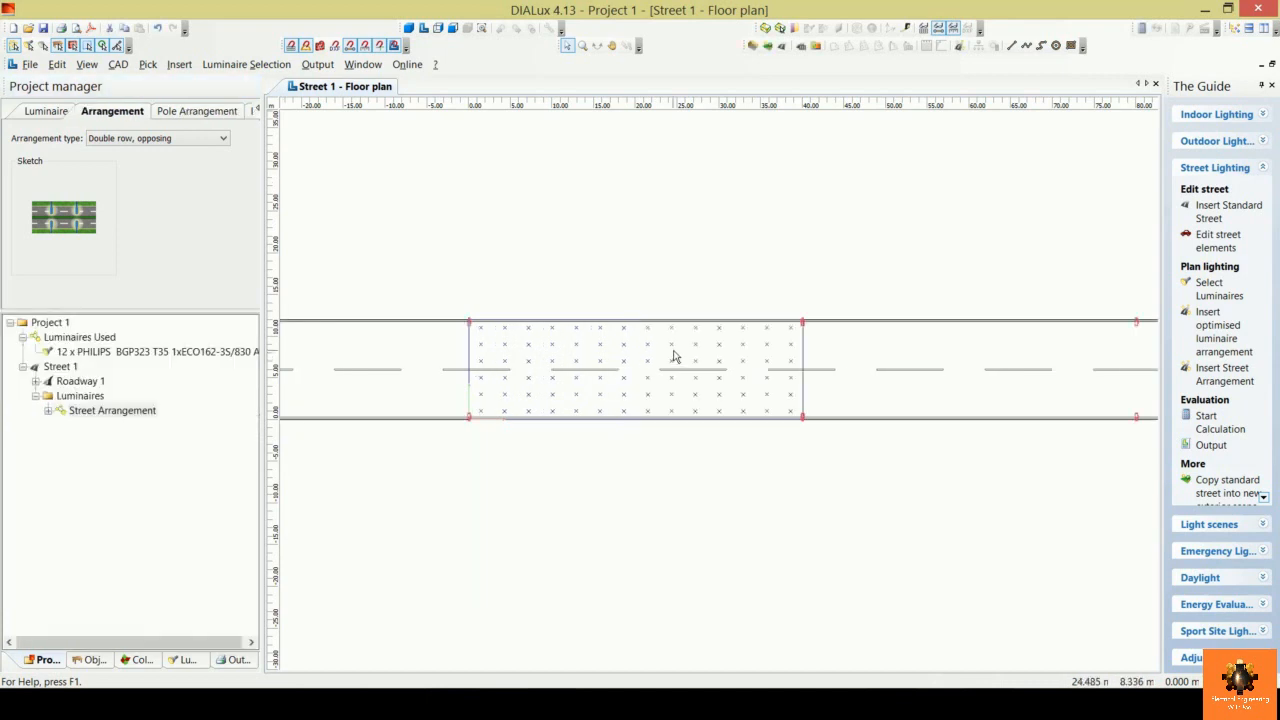
pyautogui.click(704, 294)
pyautogui.scroll(-3, 704, 299)
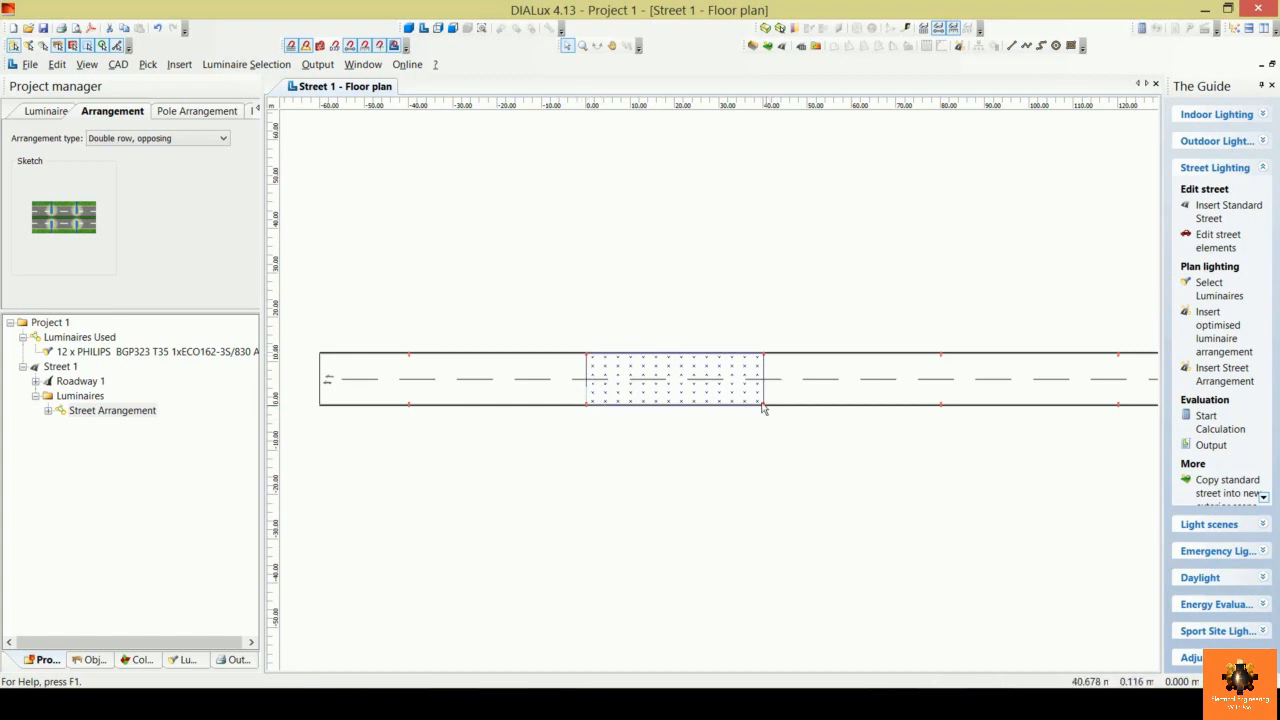
pyautogui.scroll(2, 727, 380)
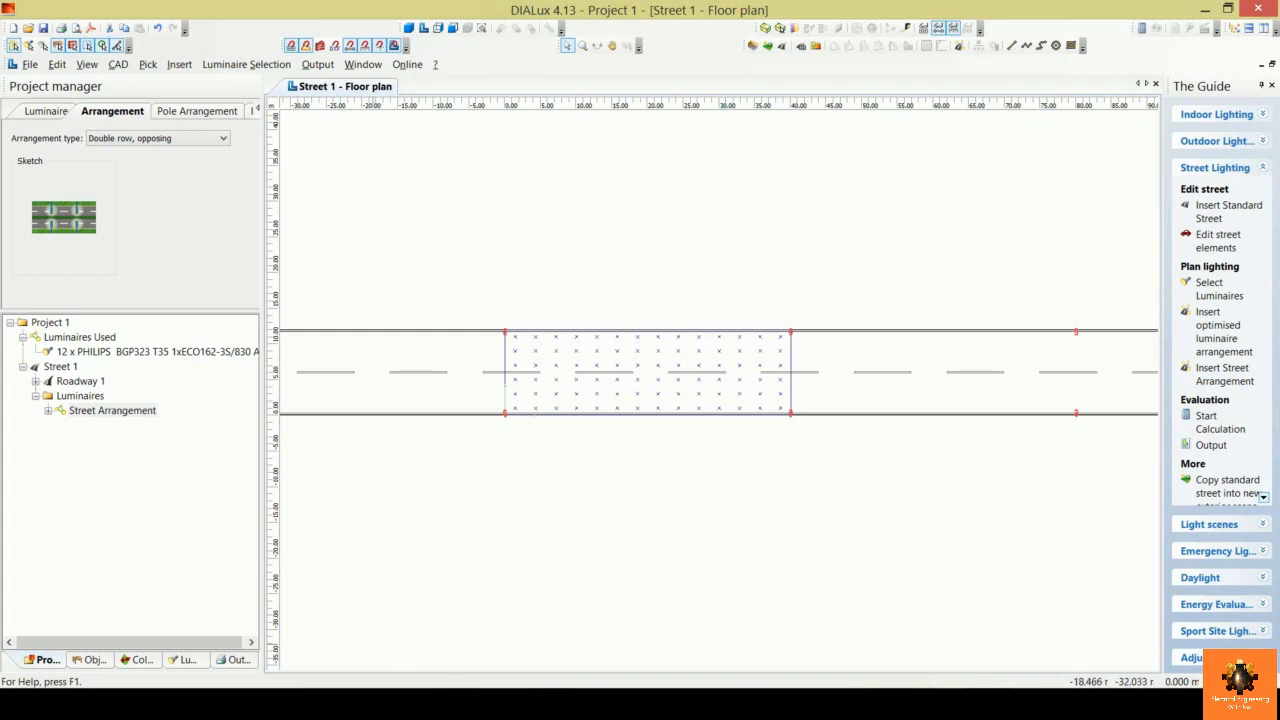
# Mark the Results overview of Valuation Field Roadway 1 under Street 1 for inclusion in the project output.
pyautogui.click(237, 661)
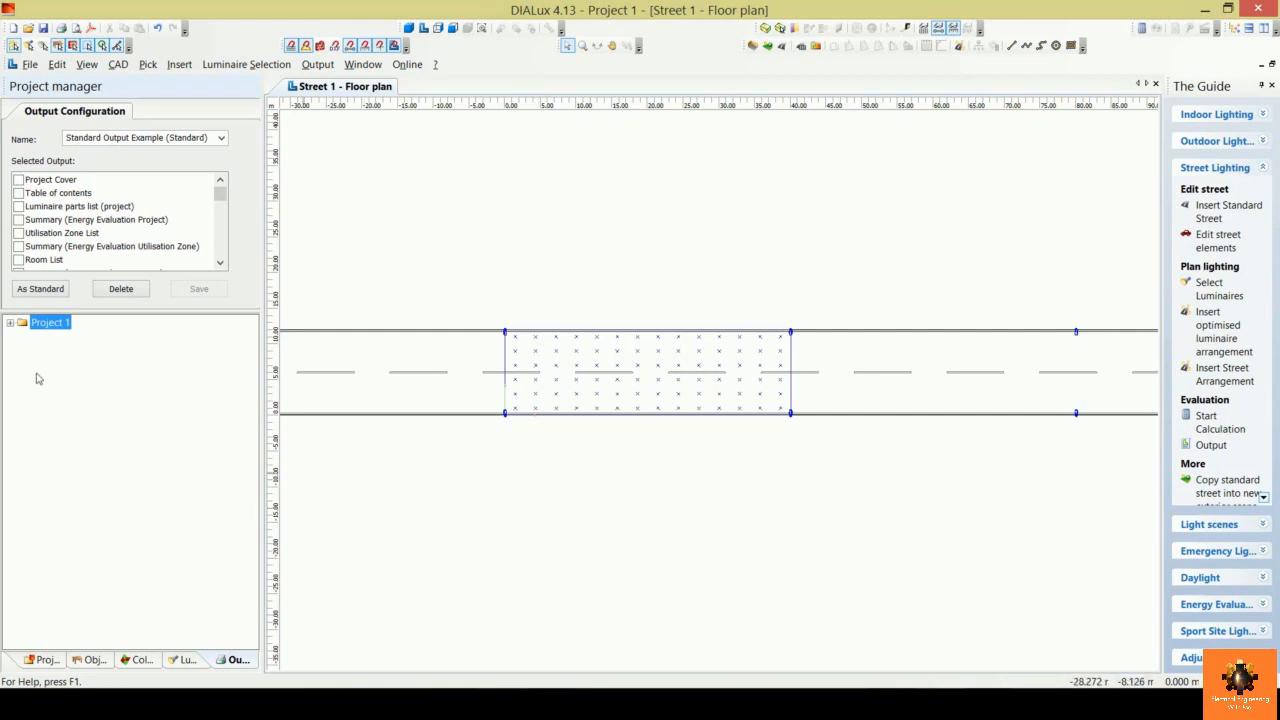
pyautogui.click(9, 323)
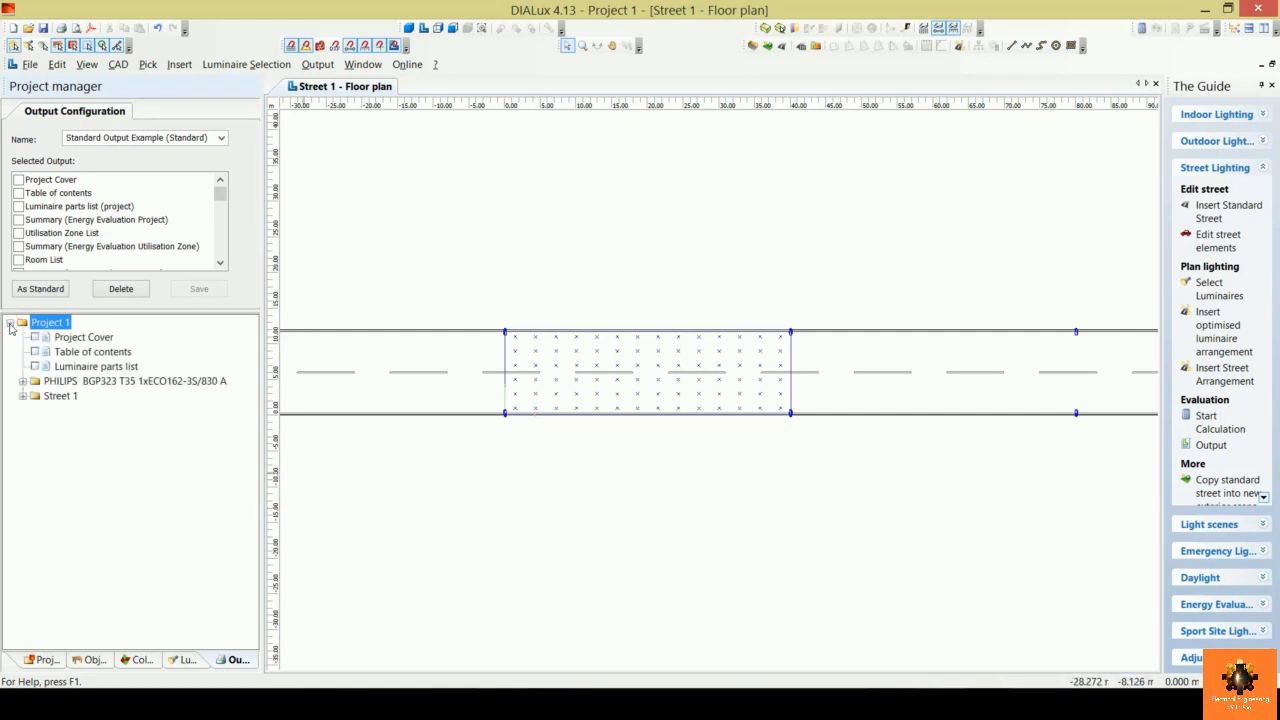
pyautogui.click(22, 397)
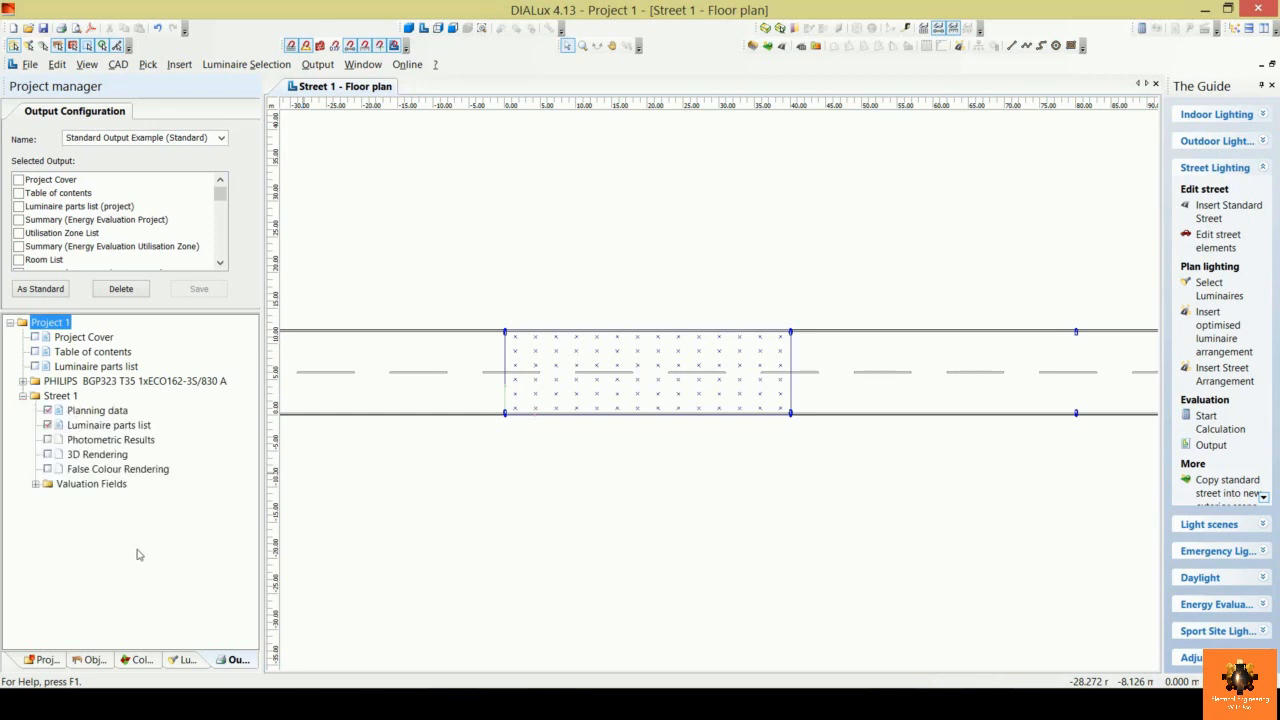
pyautogui.click(35, 484)
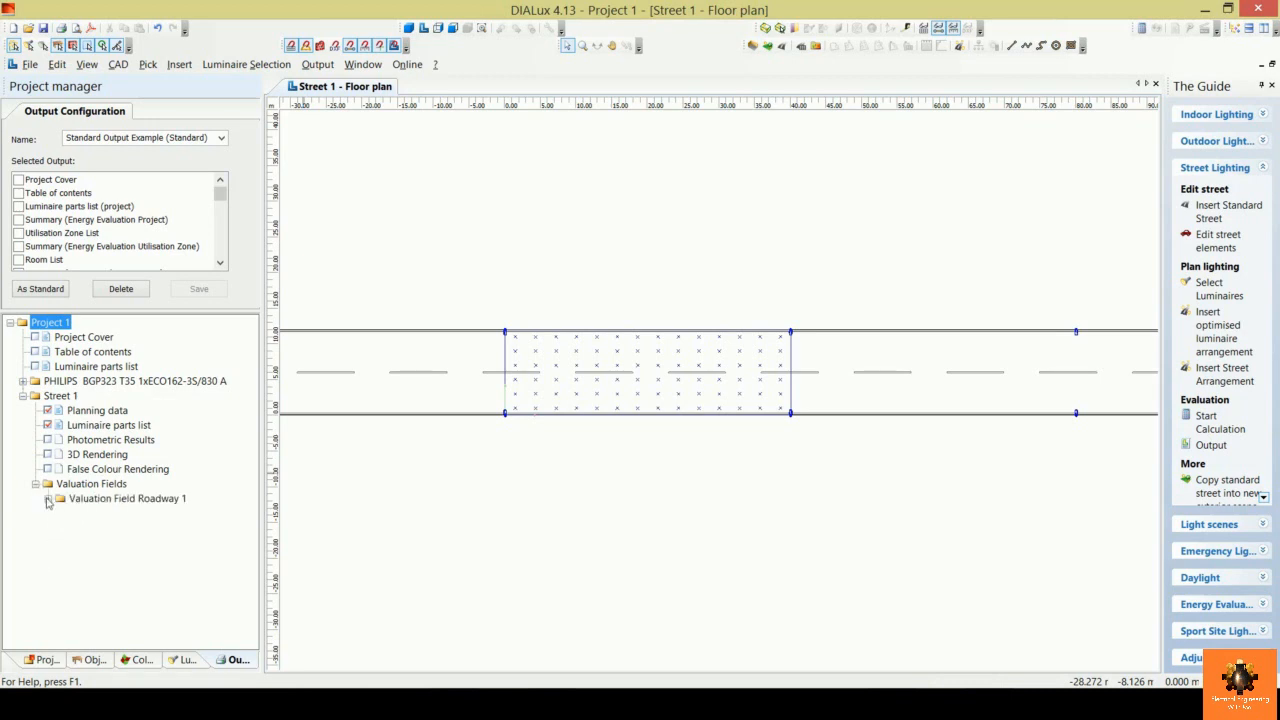
pyautogui.click(47, 499)
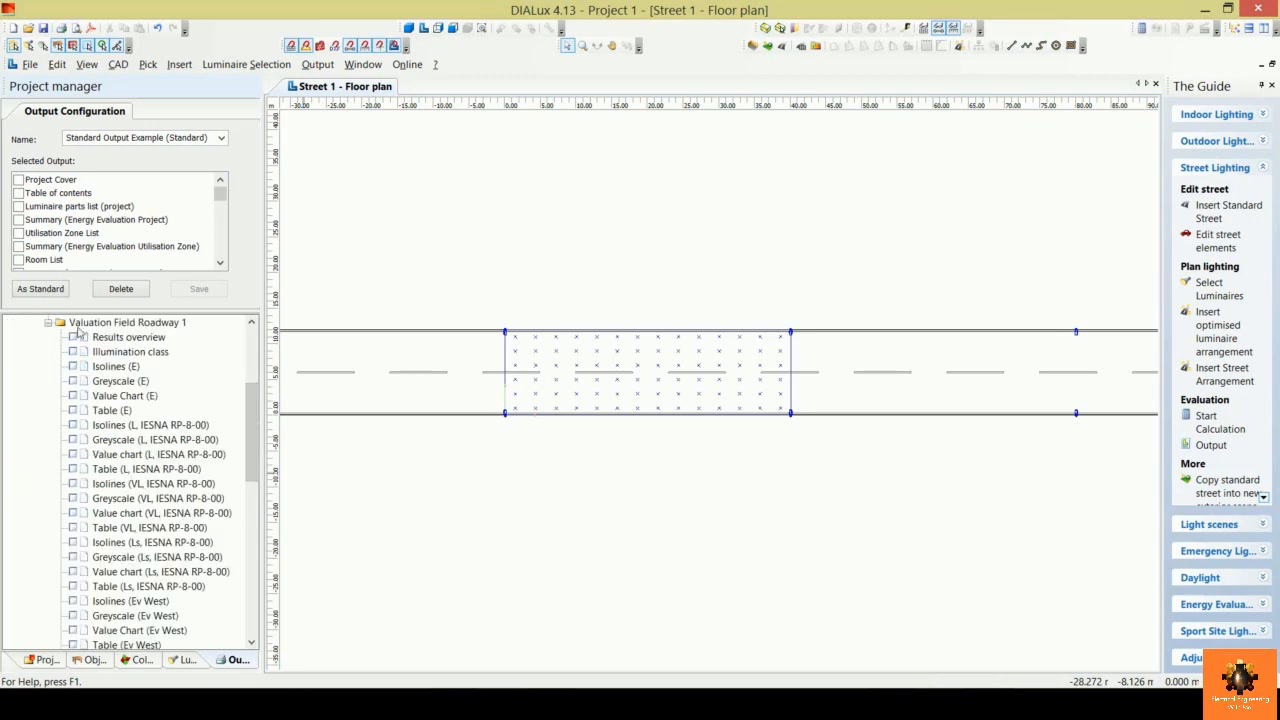
pyautogui.click(72, 338)
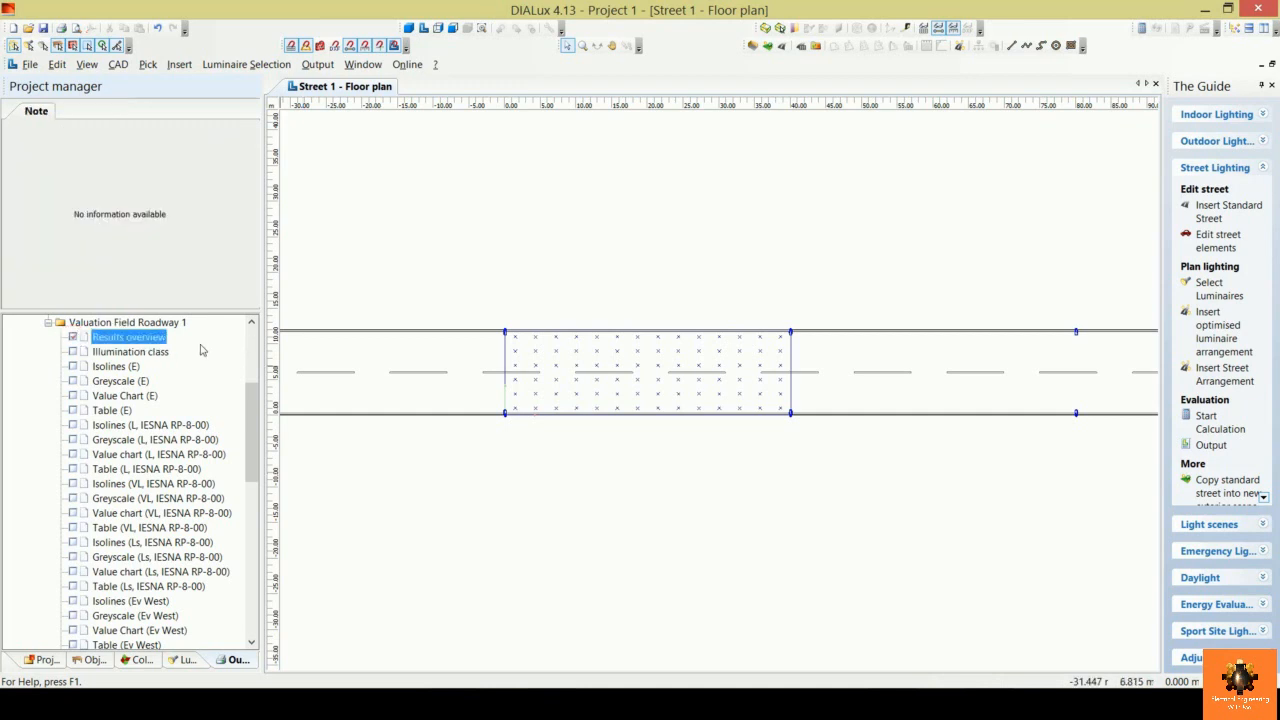
# Run the standard calculation for Street 1 from its Results overview, with luminaires included in the calculation.
pyautogui.doubleClick(137, 337)
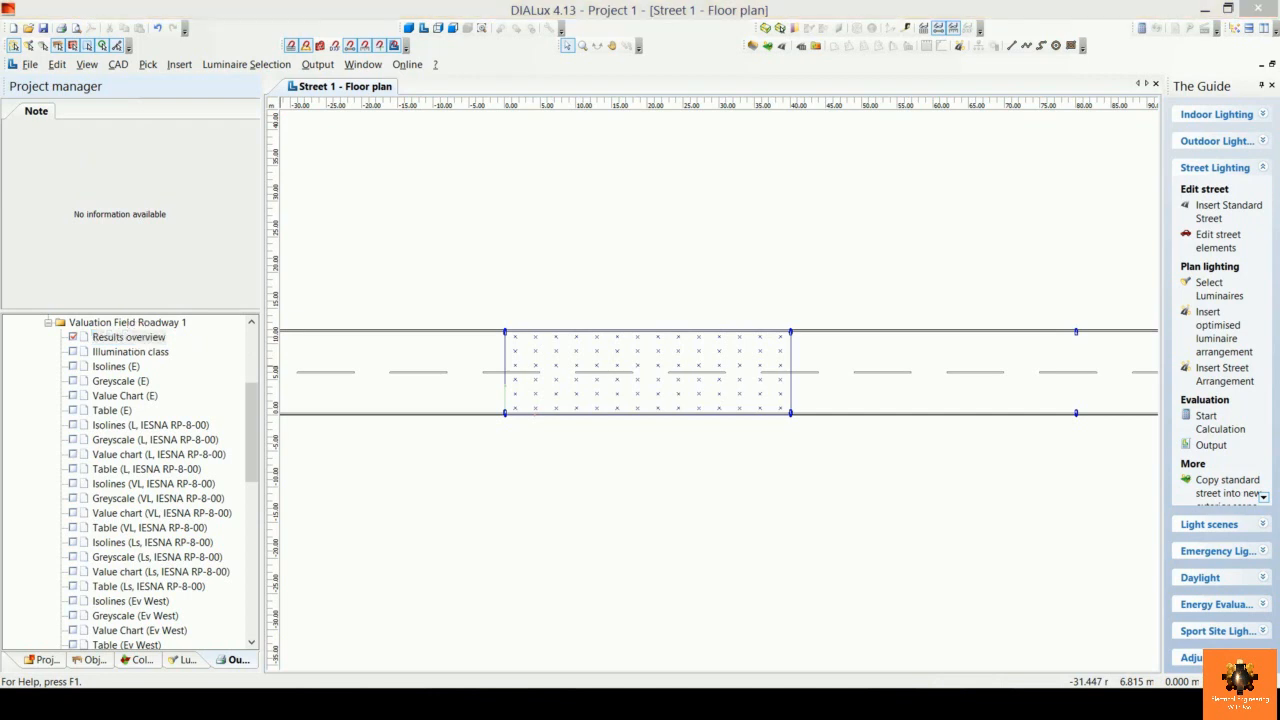
pyautogui.moveTo(810, 256); pyautogui.dragTo(666, 202)
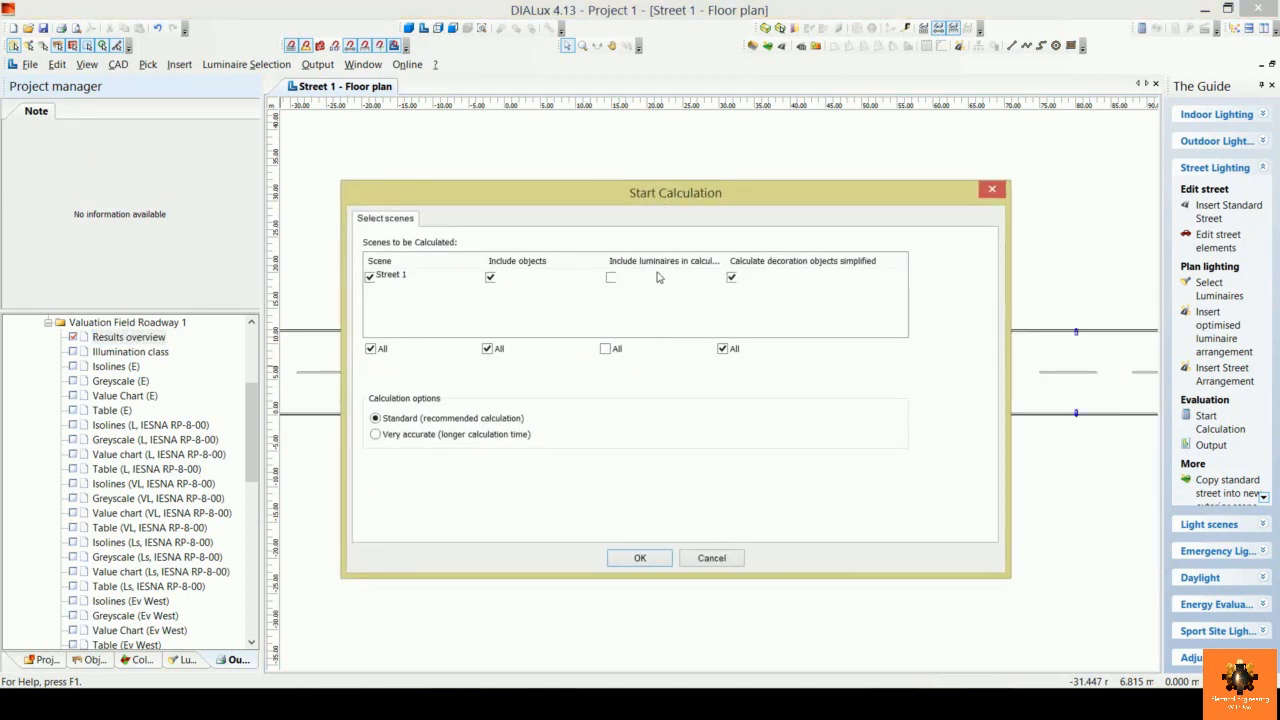
pyautogui.click(612, 278)
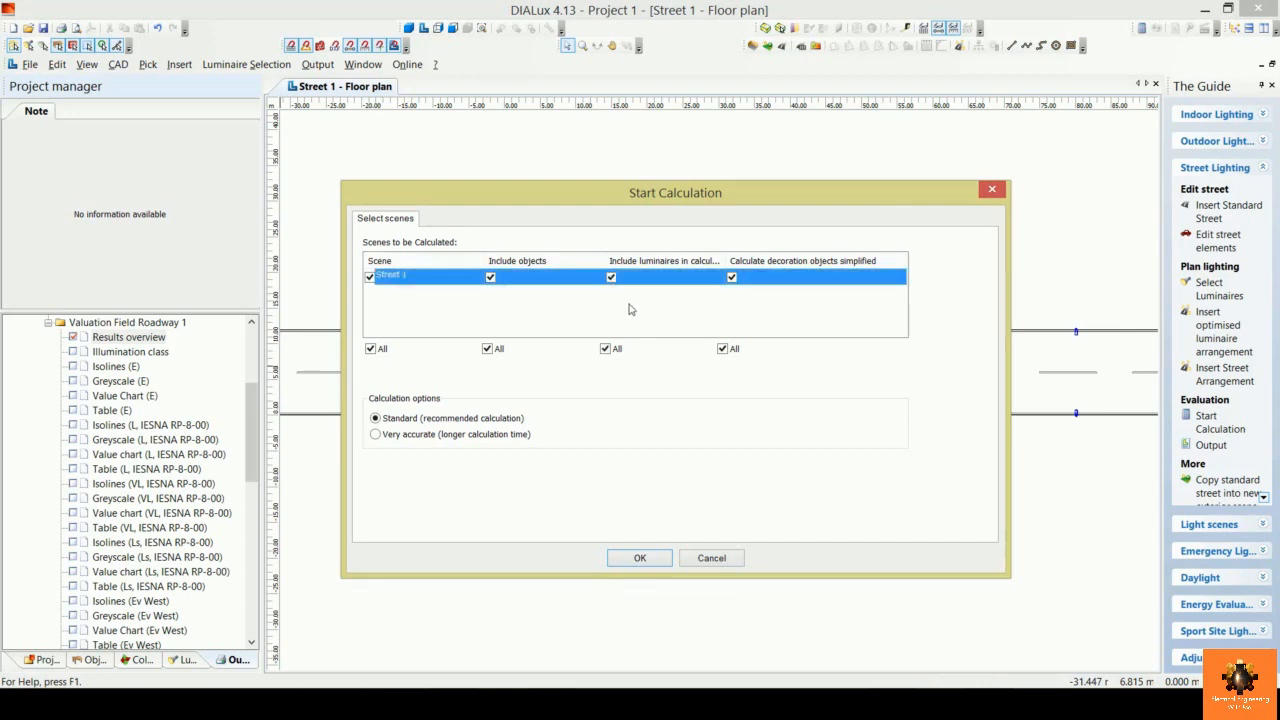
pyautogui.click(653, 561)
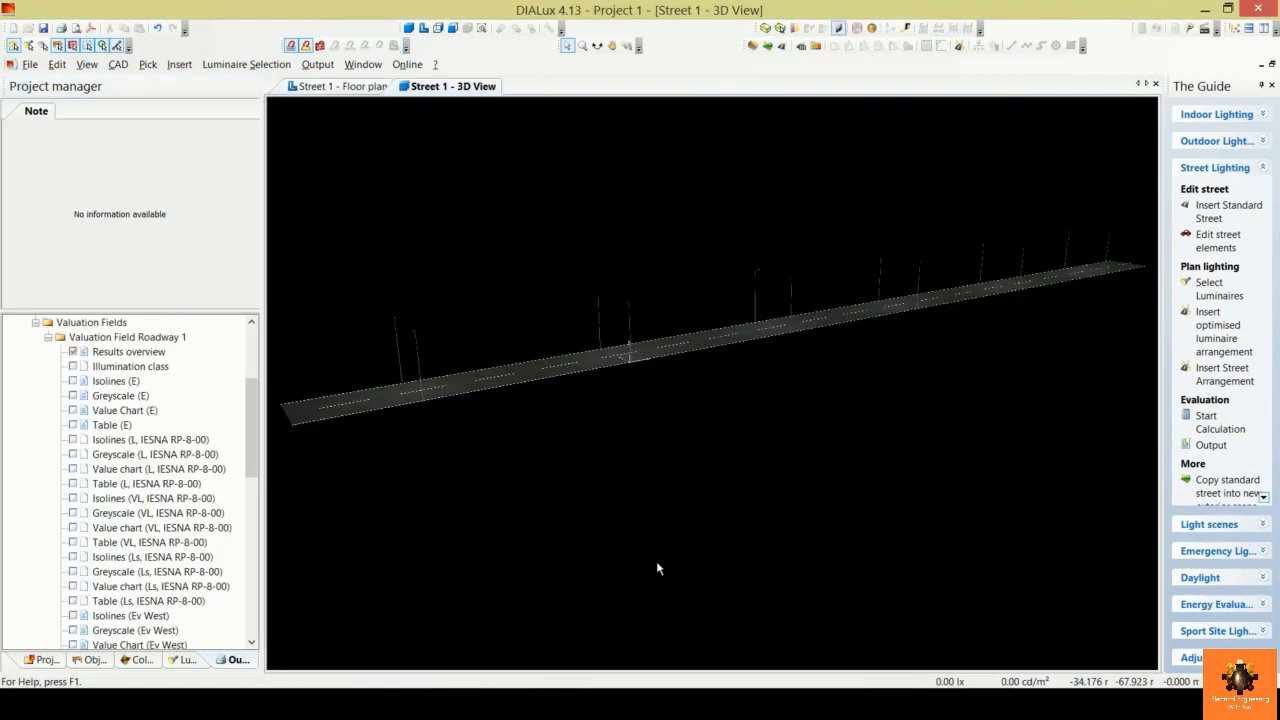
# Open the Results overview of Valuation Field Roadway 1 and compare the calculated values with the lighting class requirements.
pyautogui.click(150, 353)
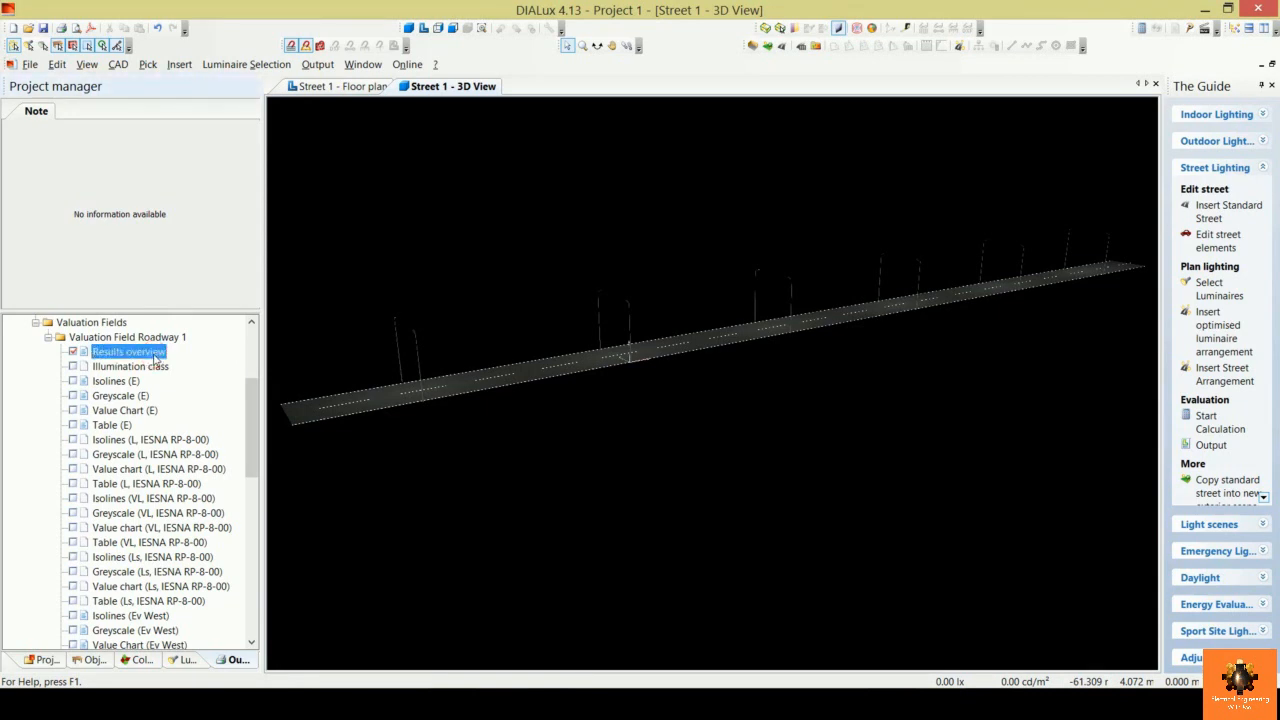
pyautogui.doubleClick(150, 353)
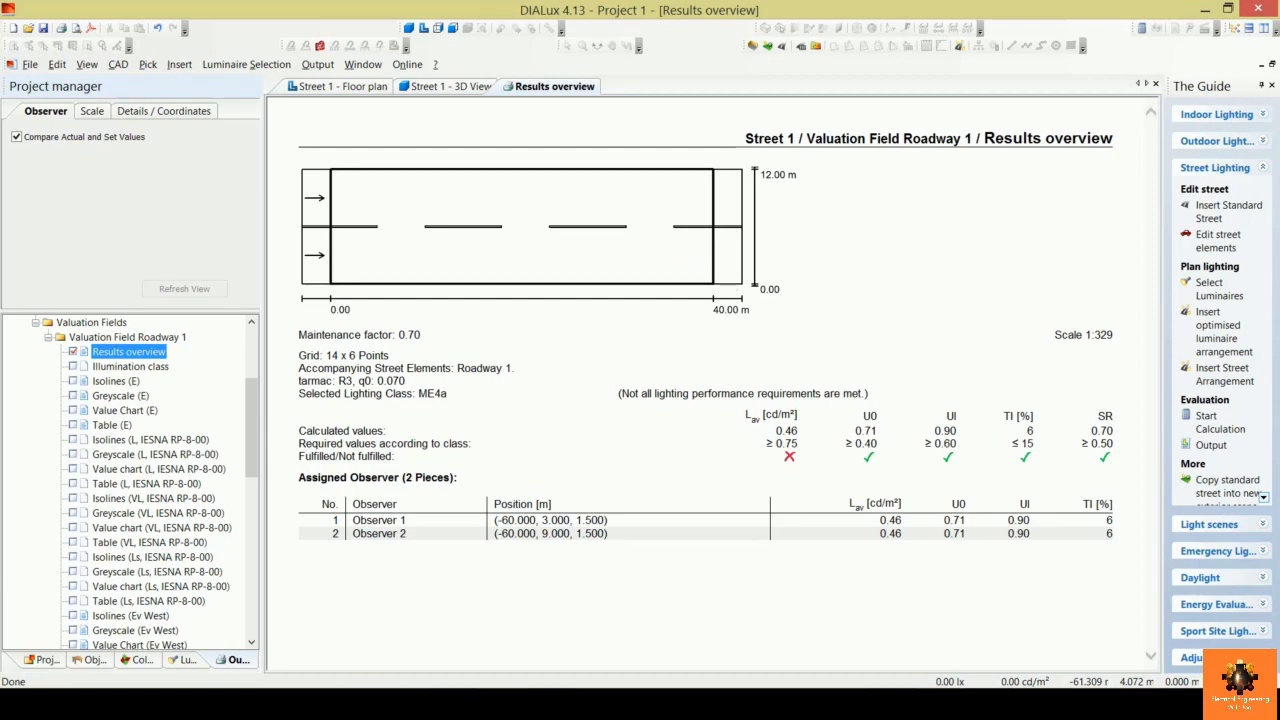
pyautogui.click(853, 432)
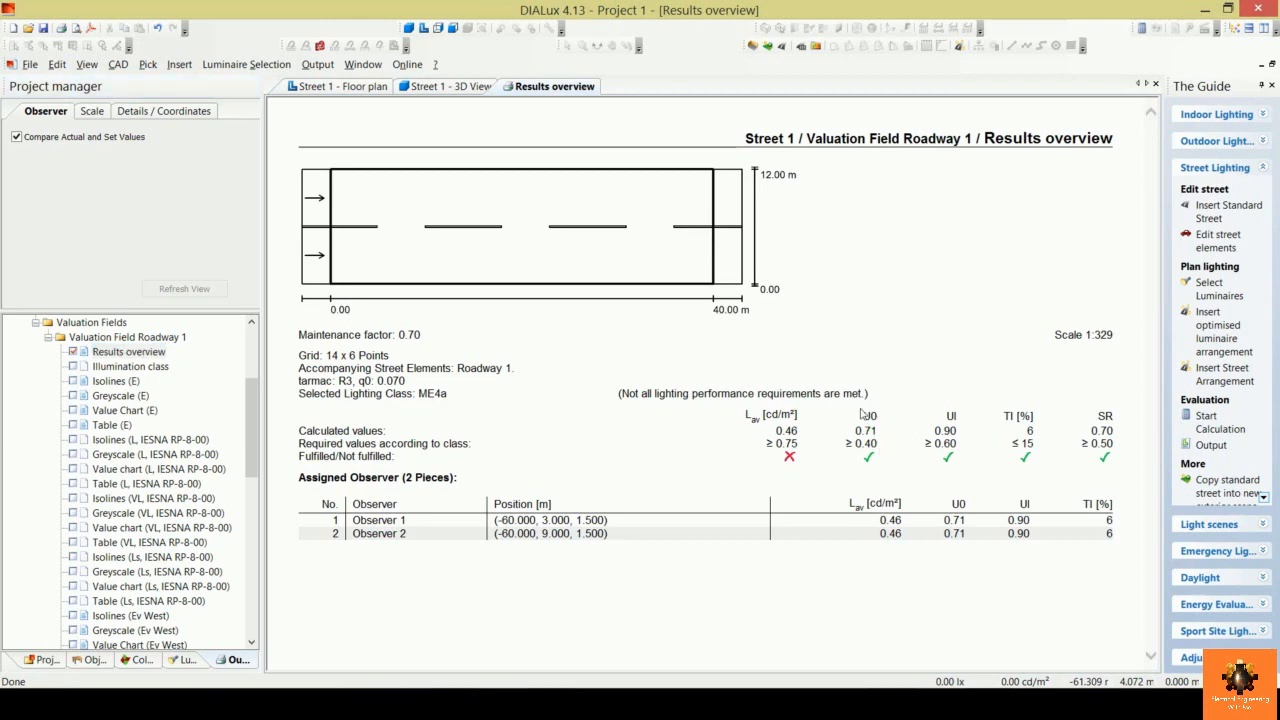
pyautogui.moveTo(862, 415); pyautogui.dragTo(875, 457)
pyautogui.click(895, 442)
# Examine the opposing poles, booms and luminaire heads along the roadway in the Street 1 3D view.
pyautogui.click(458, 87)
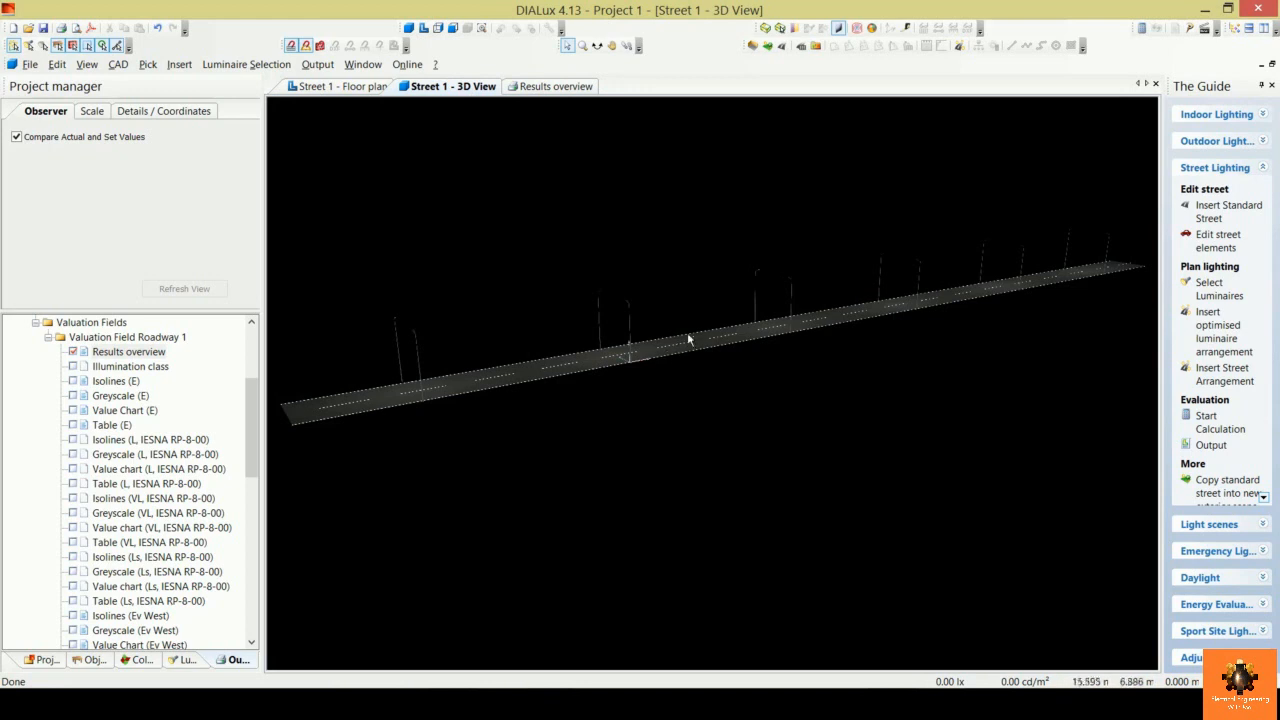
pyautogui.scroll(2, 691, 330)
pyautogui.moveTo(690, 305); pyautogui.dragTo(727, 446, button='middle')
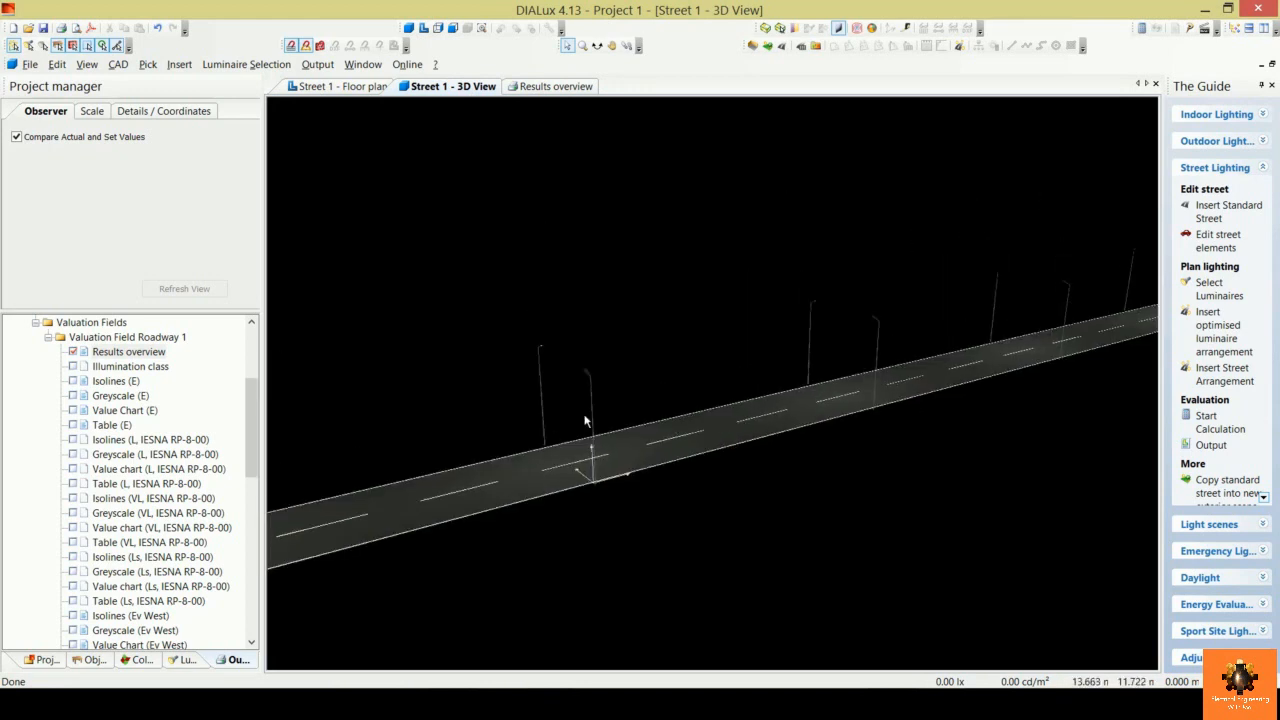
pyautogui.scroll(2, 561, 398)
pyautogui.moveTo(548, 372); pyautogui.dragTo(517, 415, button='middle')
pyautogui.scroll(-2, 516, 420)
pyautogui.scroll(-1, 581, 497)
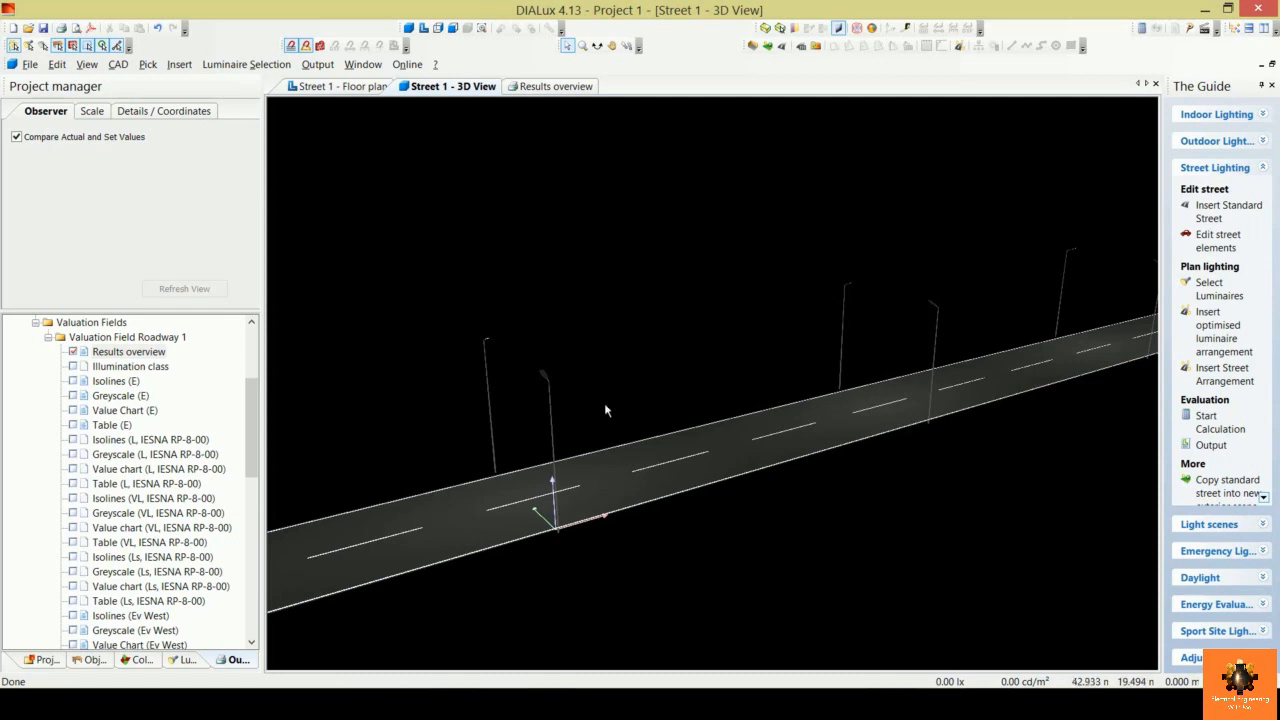
pyautogui.moveTo(586, 501); pyautogui.dragTo(694, 478, button='middle')
pyautogui.scroll(1, 691, 477)
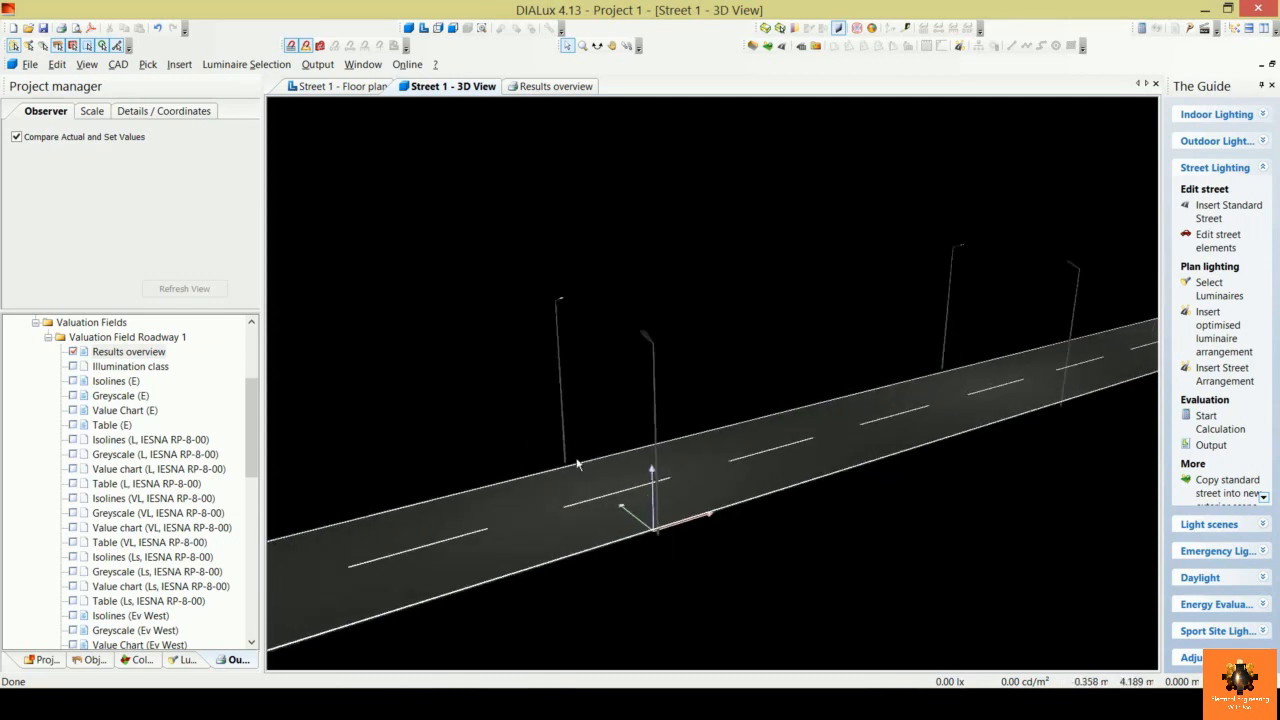
pyautogui.scroll(5, 649, 330)
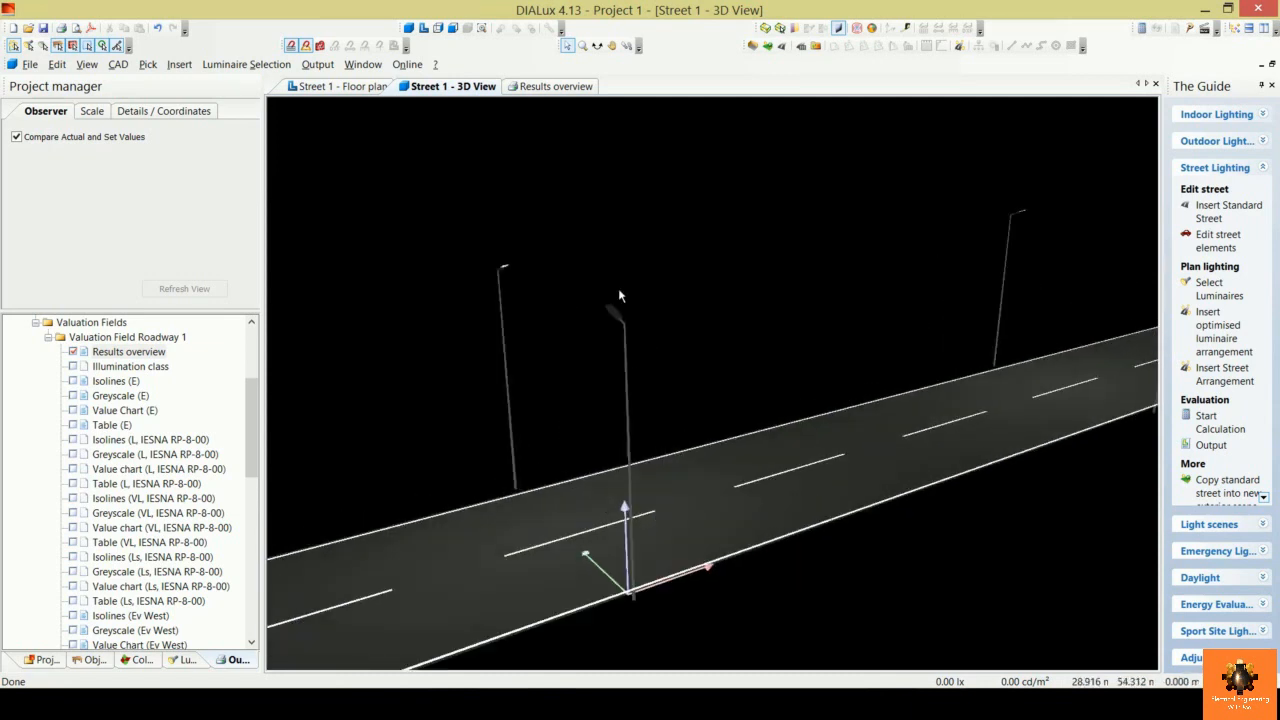
pyautogui.moveTo(733, 325); pyautogui.dragTo(582, 328, button='middle')
pyautogui.moveTo(530, 520); pyautogui.dragTo(766, 425, button='middle')
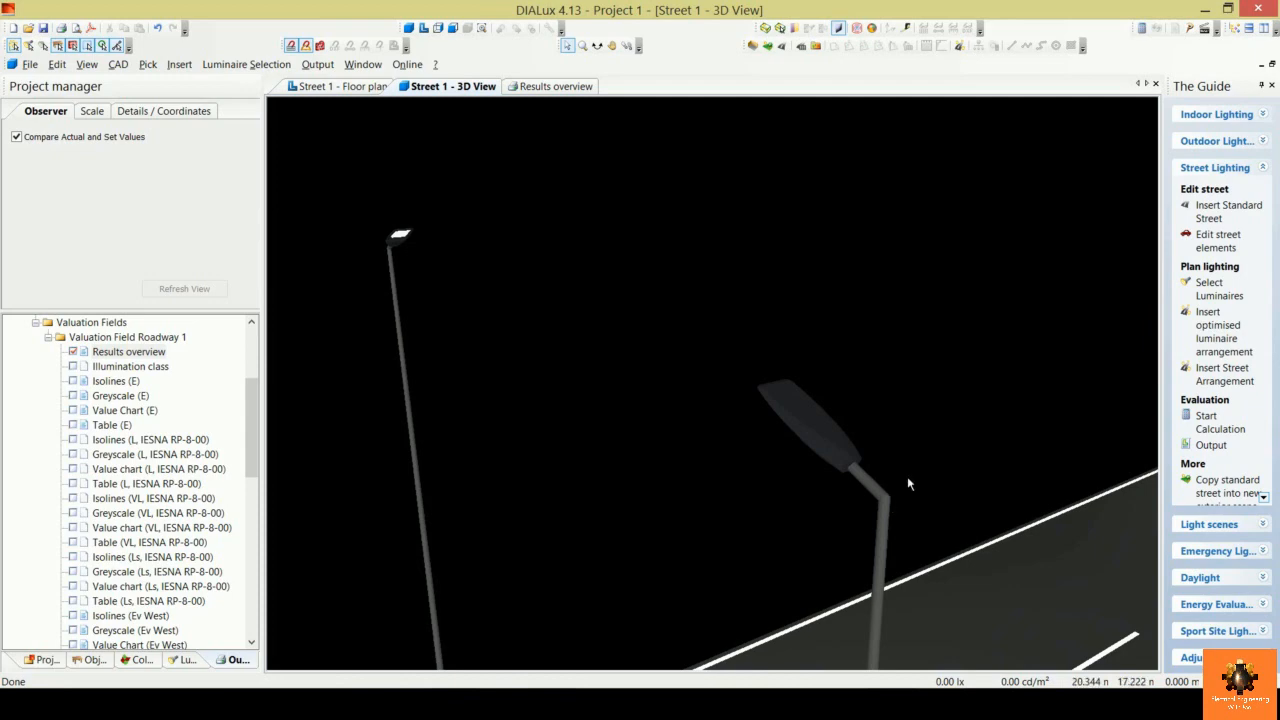
pyautogui.scroll(-3, 906, 477)
pyautogui.moveTo(905, 483); pyautogui.dragTo(847, 429, button='middle')
pyautogui.scroll(-4, 908, 364)
pyautogui.scroll(-5, 847, 429)
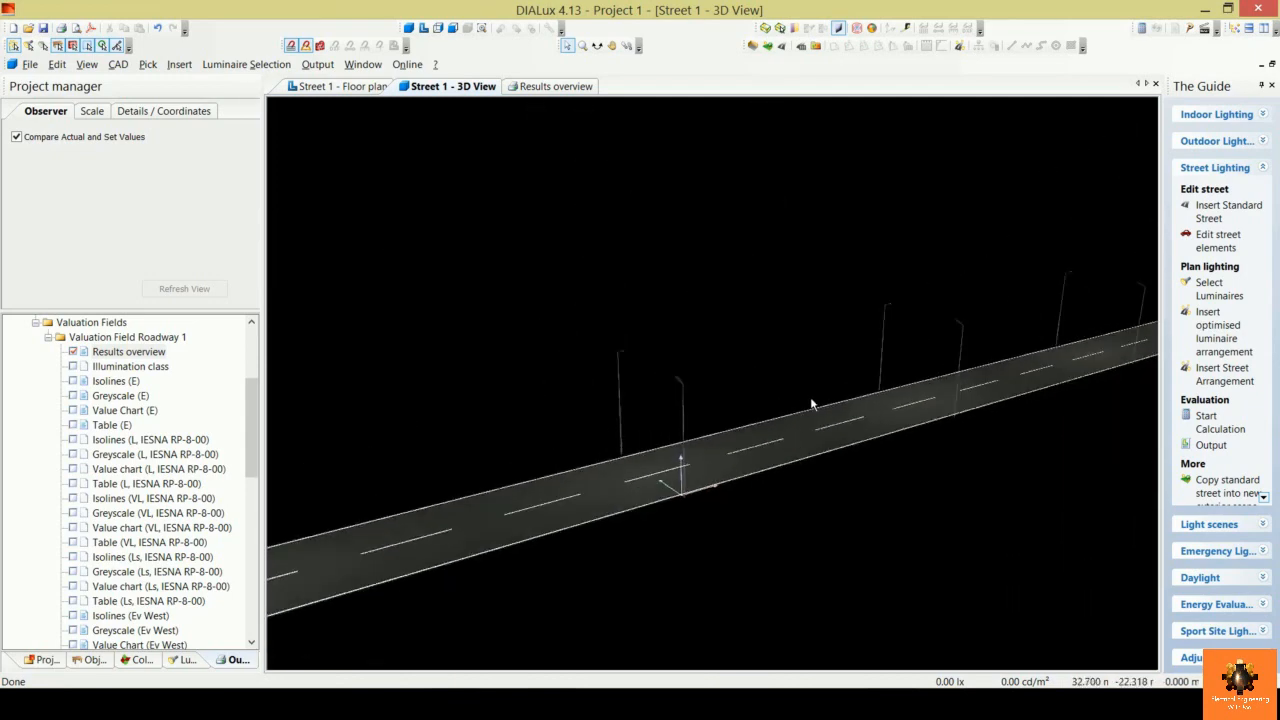
pyautogui.scroll(-1, 785, 399)
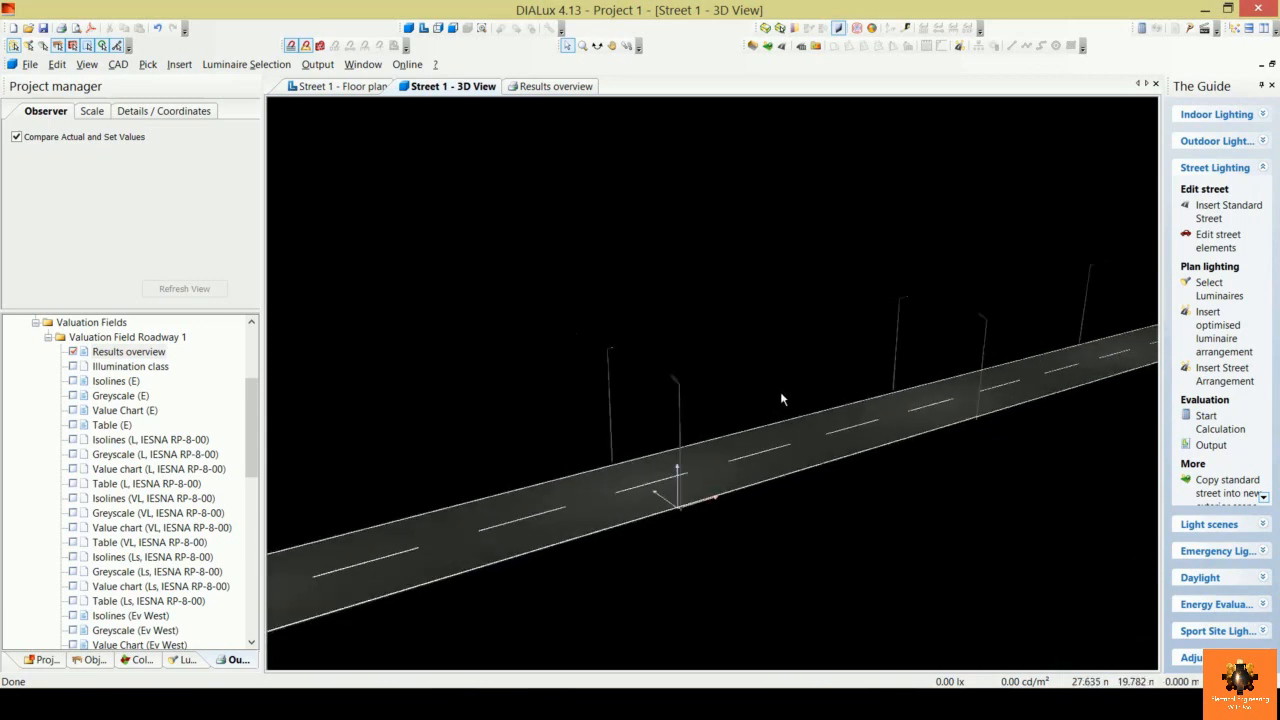